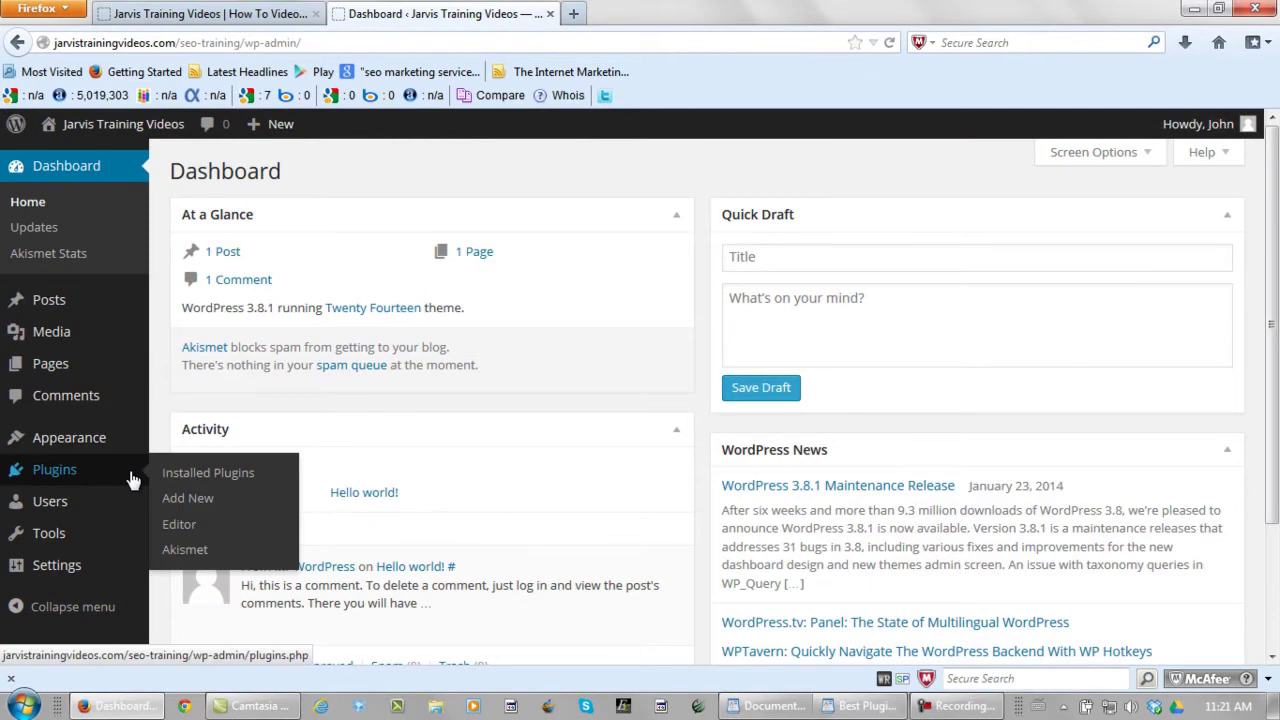
- Search the plugin directory for All in One SEO Pack and install it
{"action": "left_click", "coordinate": [180, 500]}
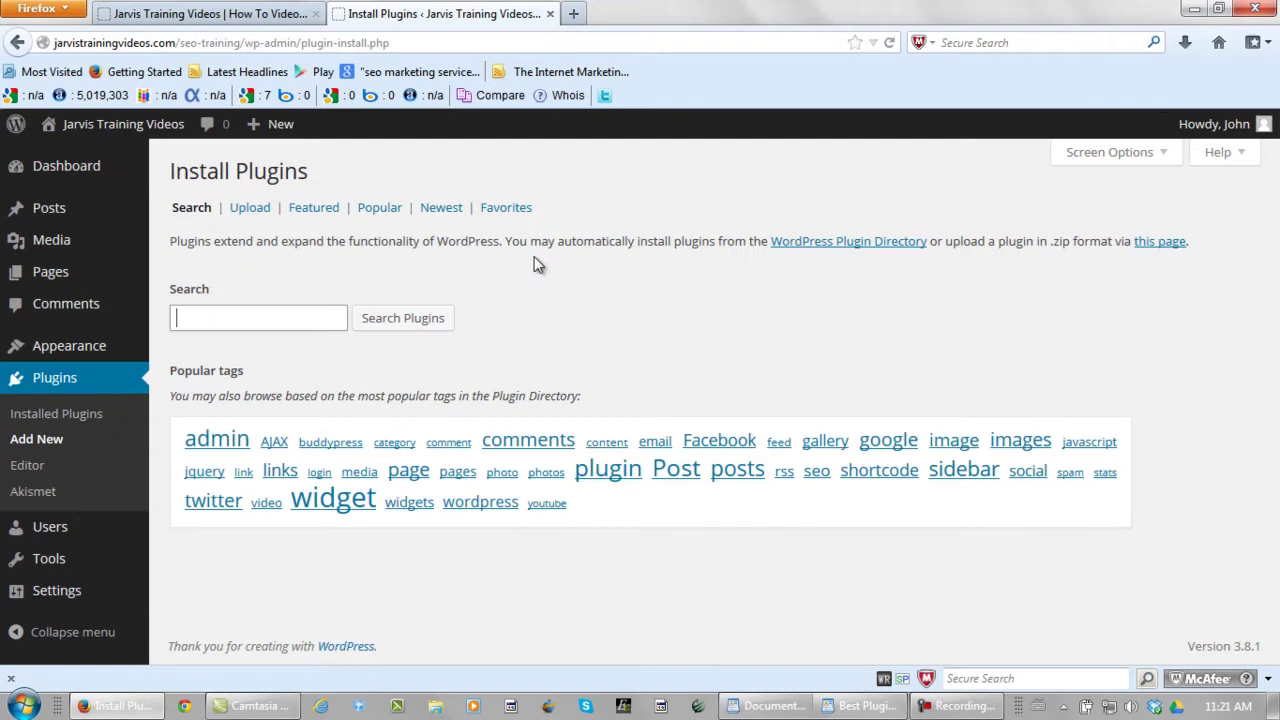
{"action": "type", "text": "all"}
{"action": "left_click", "coordinate": [230, 341]}
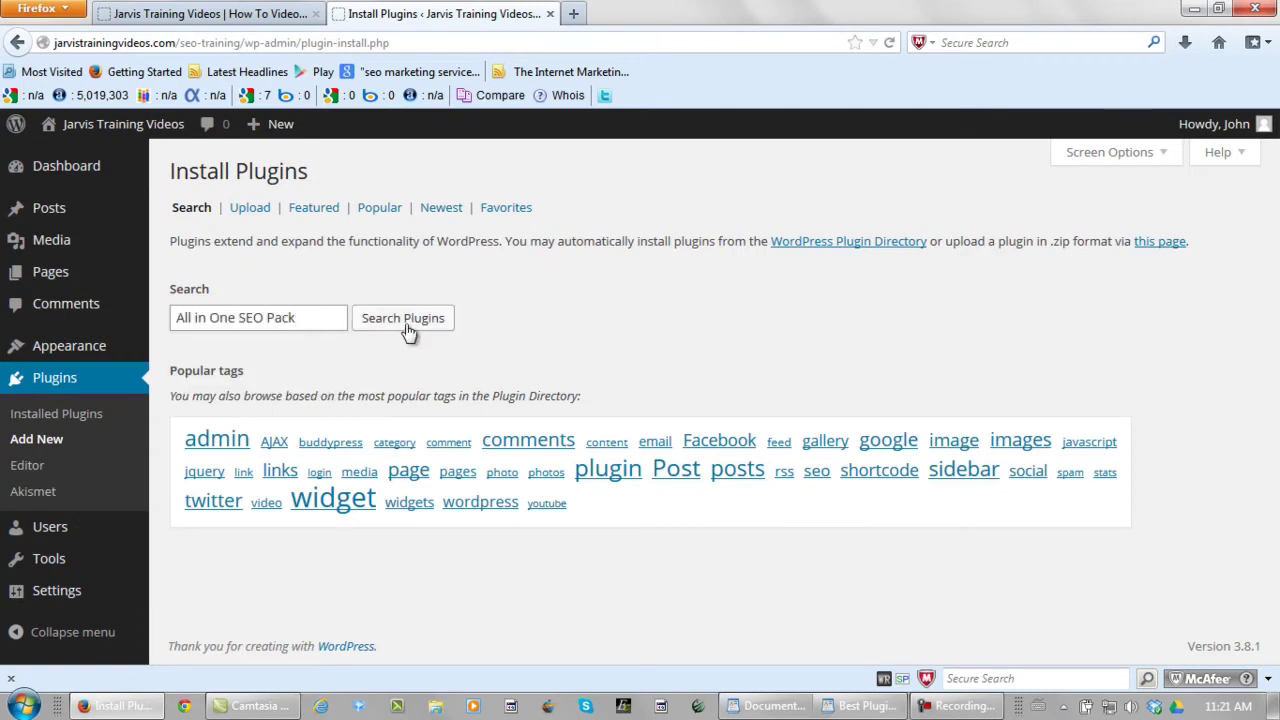
{"action": "left_click", "coordinate": [408, 320]}
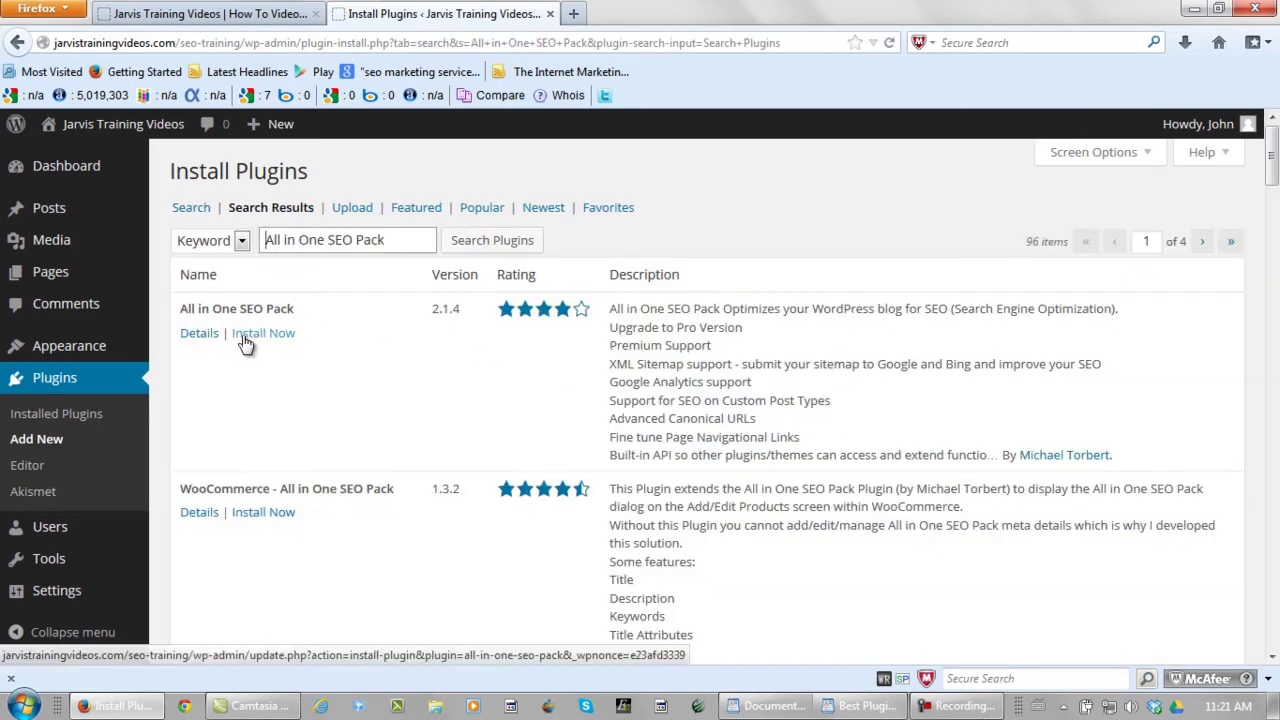
{"action": "left_click", "coordinate": [245, 334]}
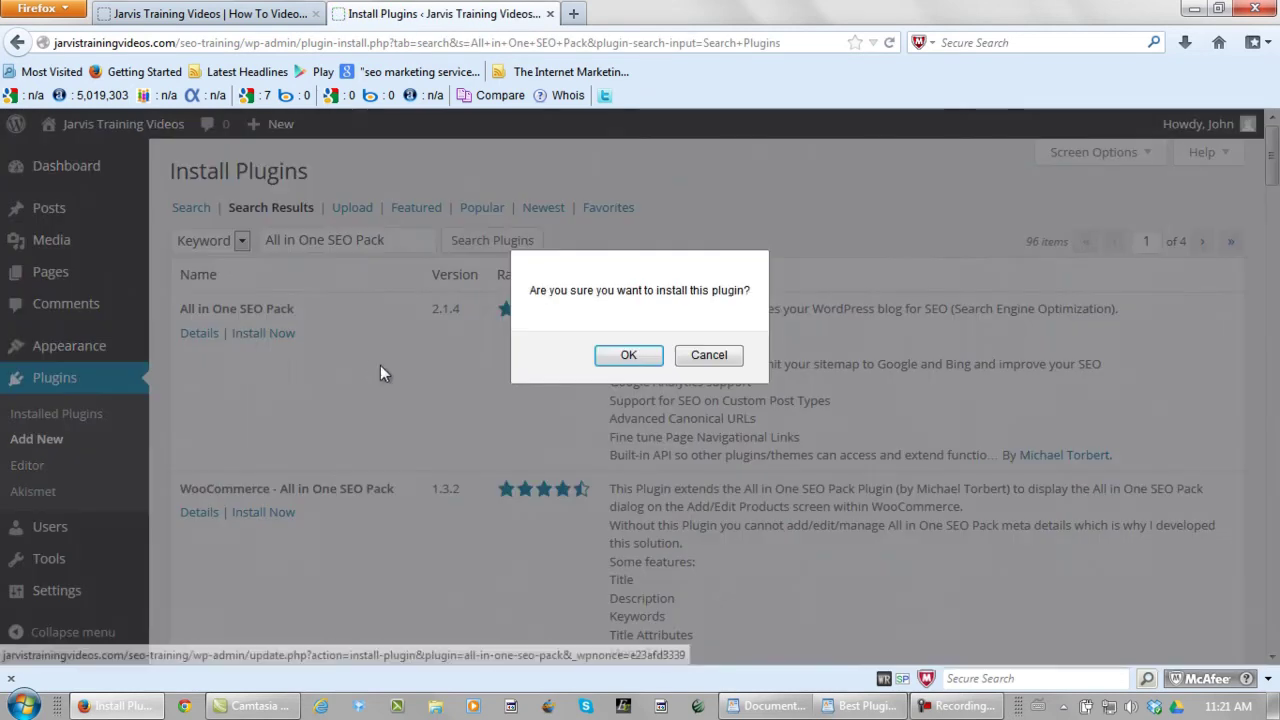
{"action": "left_click", "coordinate": [629, 356]}
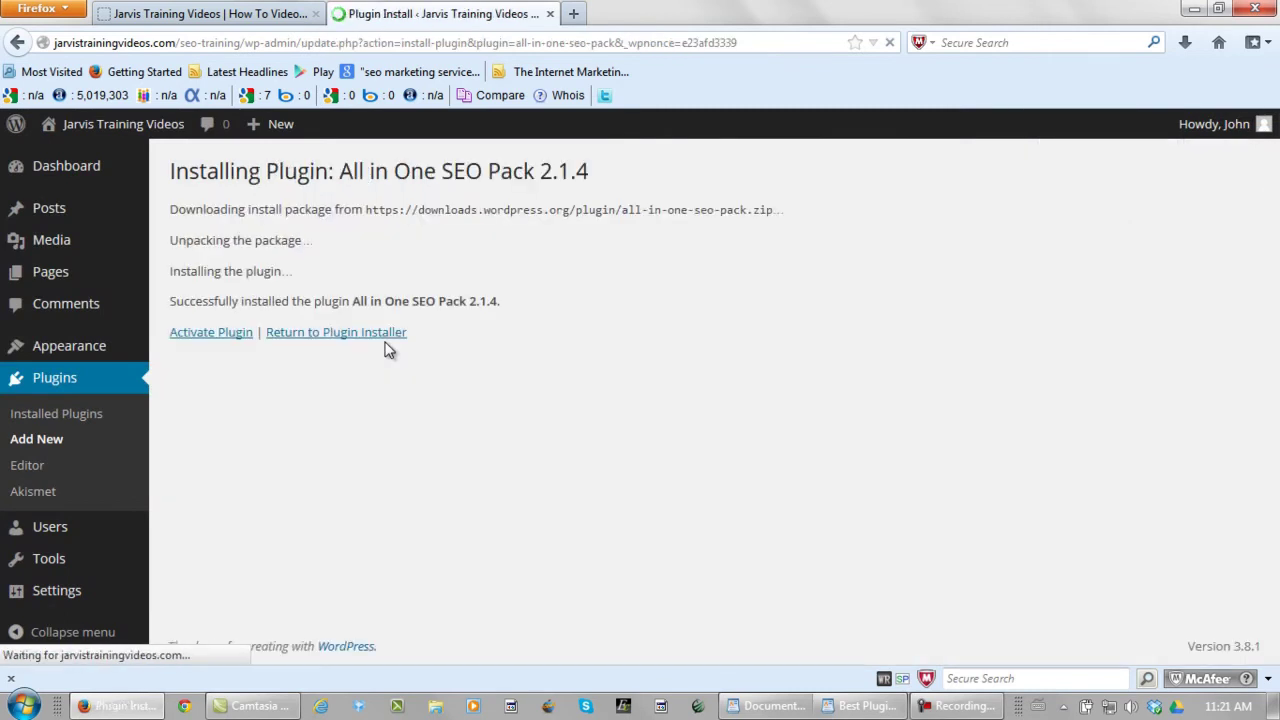
- Activate All in One SEO Pack and dismiss its version welcome notice
{"action": "left_click", "coordinate": [208, 336]}
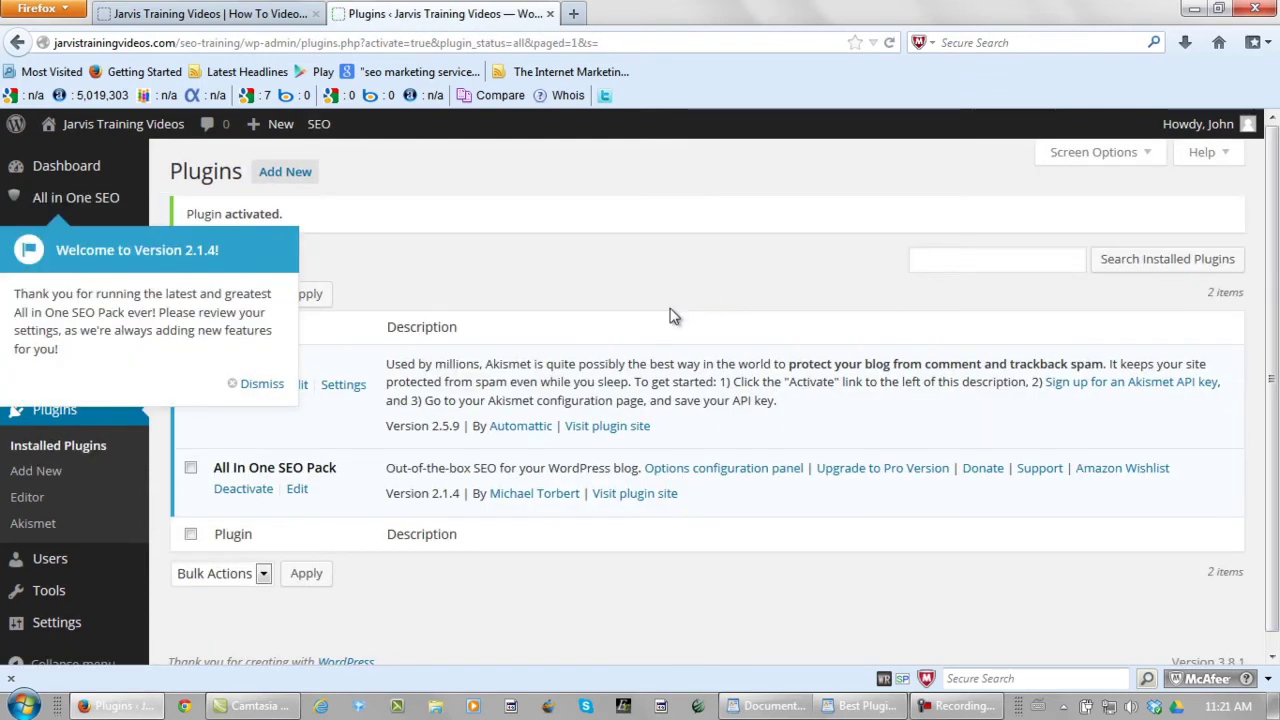
{"action": "left_click", "coordinate": [258, 386]}
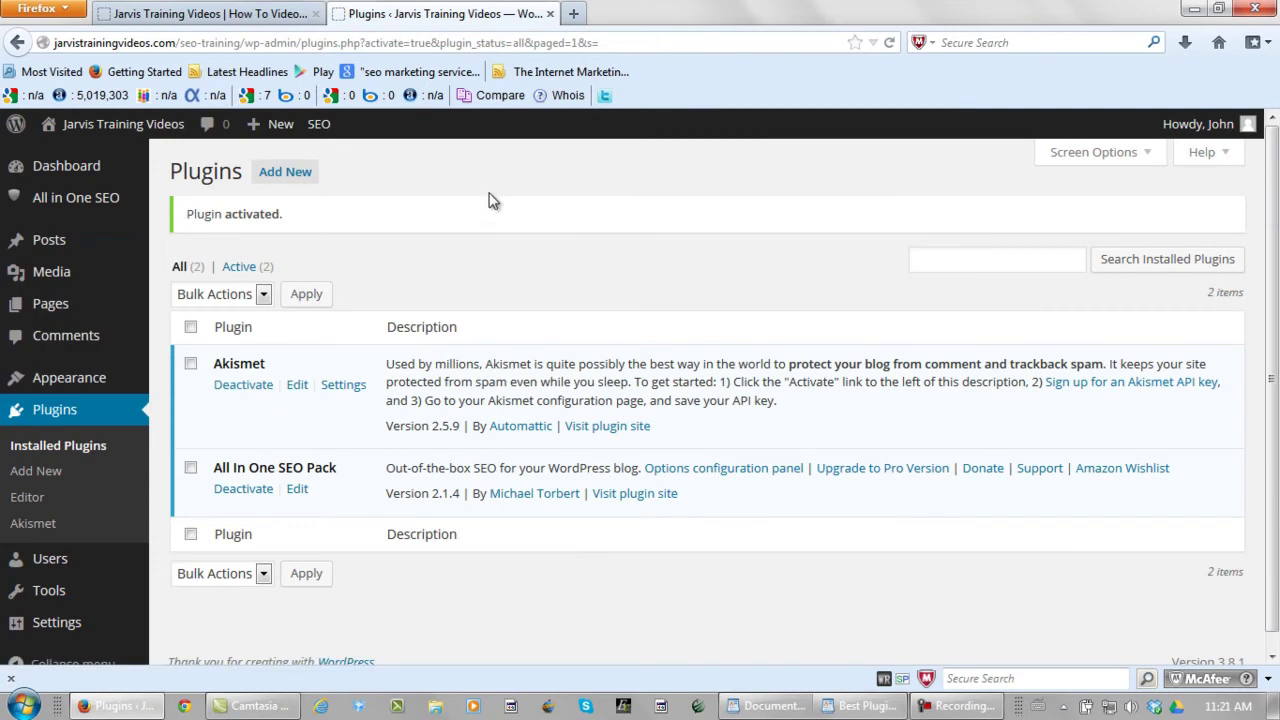
- Open All in One SEO General Settings and dismiss the notice on that page
{"action": "left_click", "coordinate": [64, 203]}
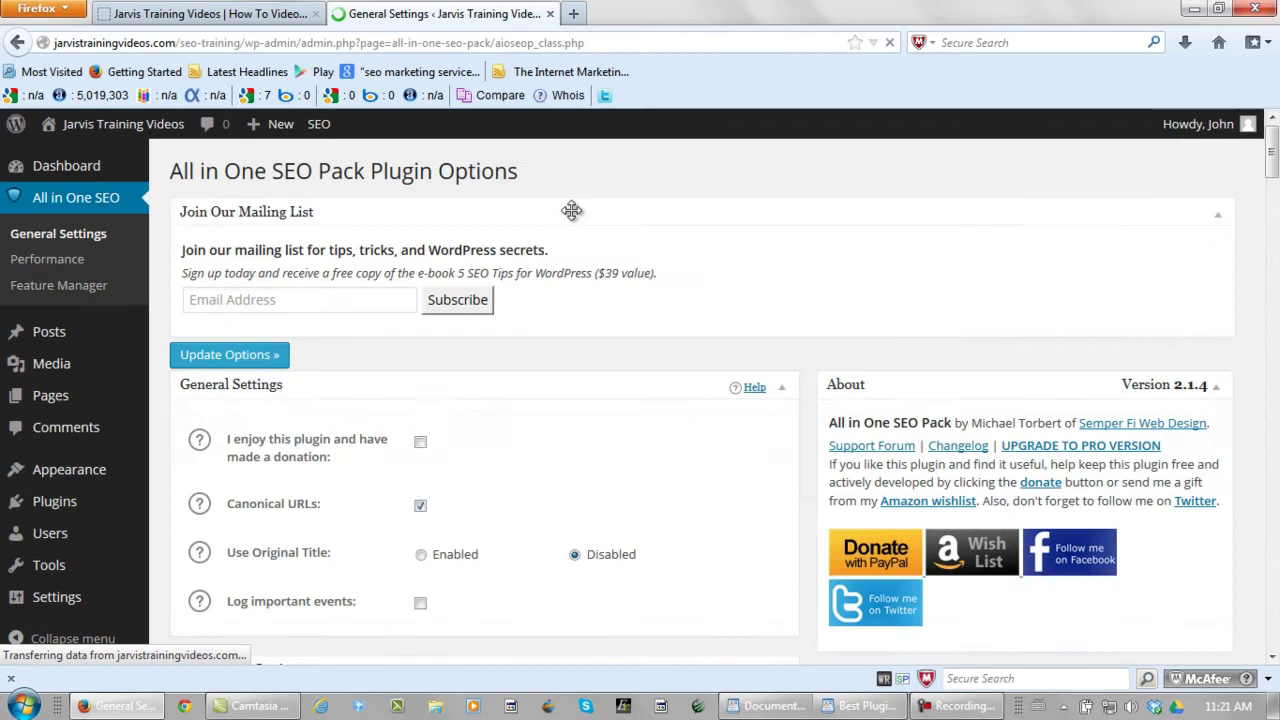
{"action": "left_click", "coordinate": [435, 319]}
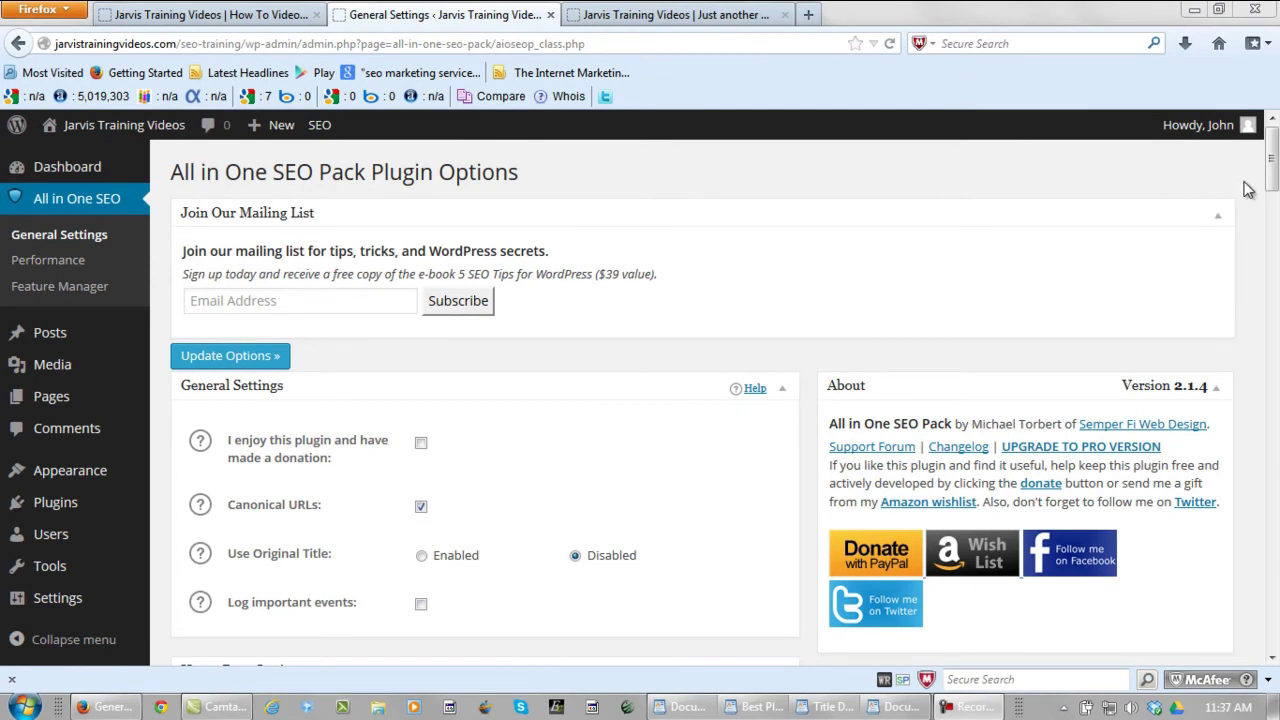
{"action": "left_click_drag", "start_coordinate": [1272, 170], "coordinate": [1272, 238]}
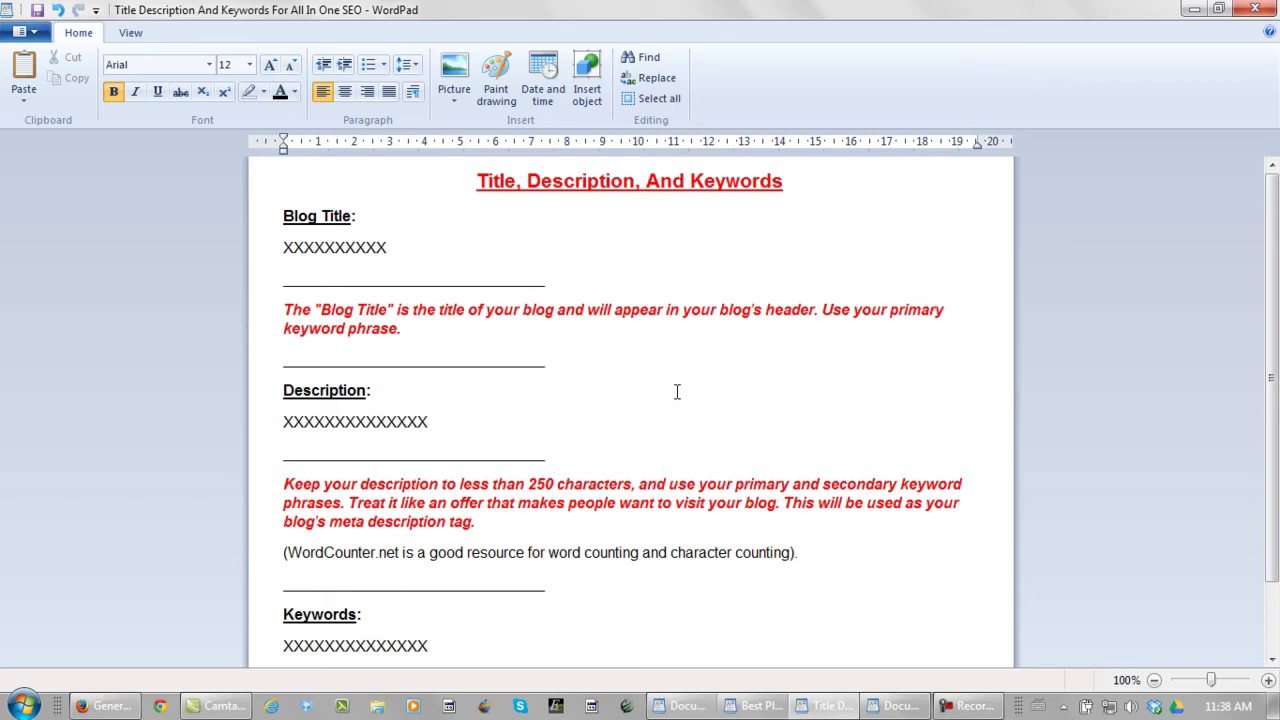
- Scroll through the WordPad plan's Title, Description and Keywords notes
{"action": "scroll", "coordinate": [677, 391], "scroll_direction": "down", "scroll_amount": 1}
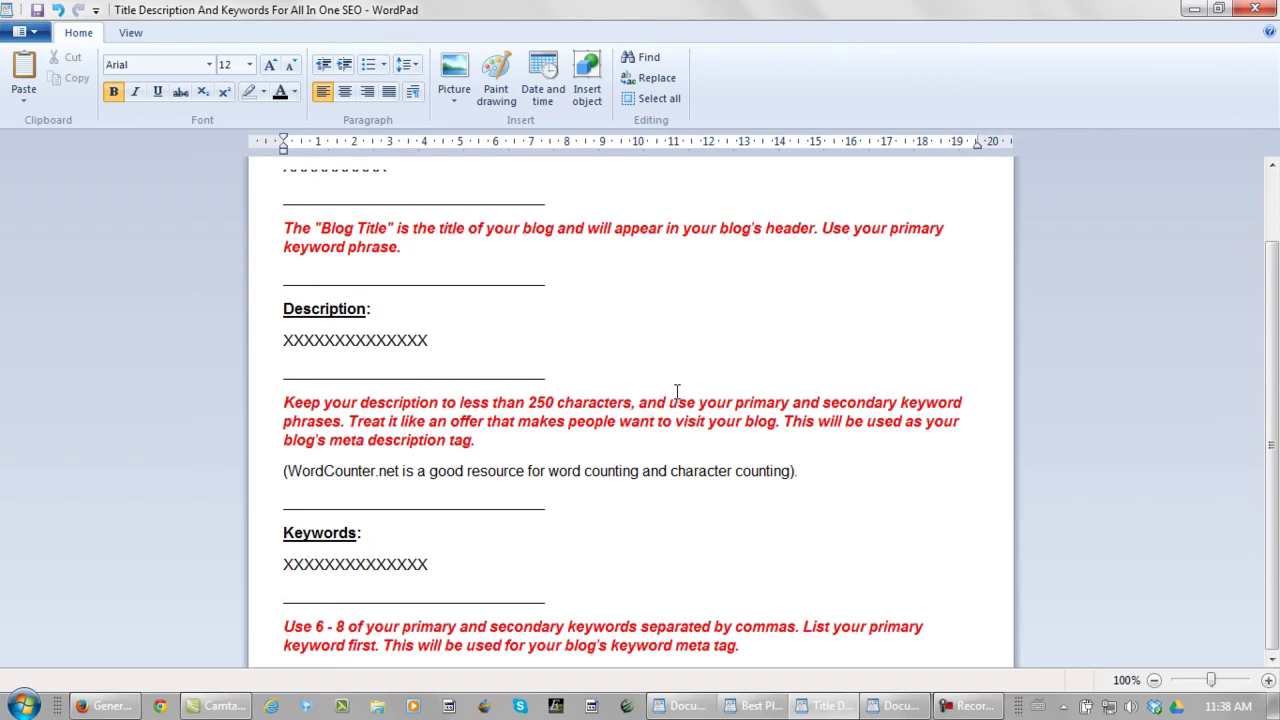
{"action": "scroll", "coordinate": [678, 394], "scroll_direction": "up", "scroll_amount": 2}
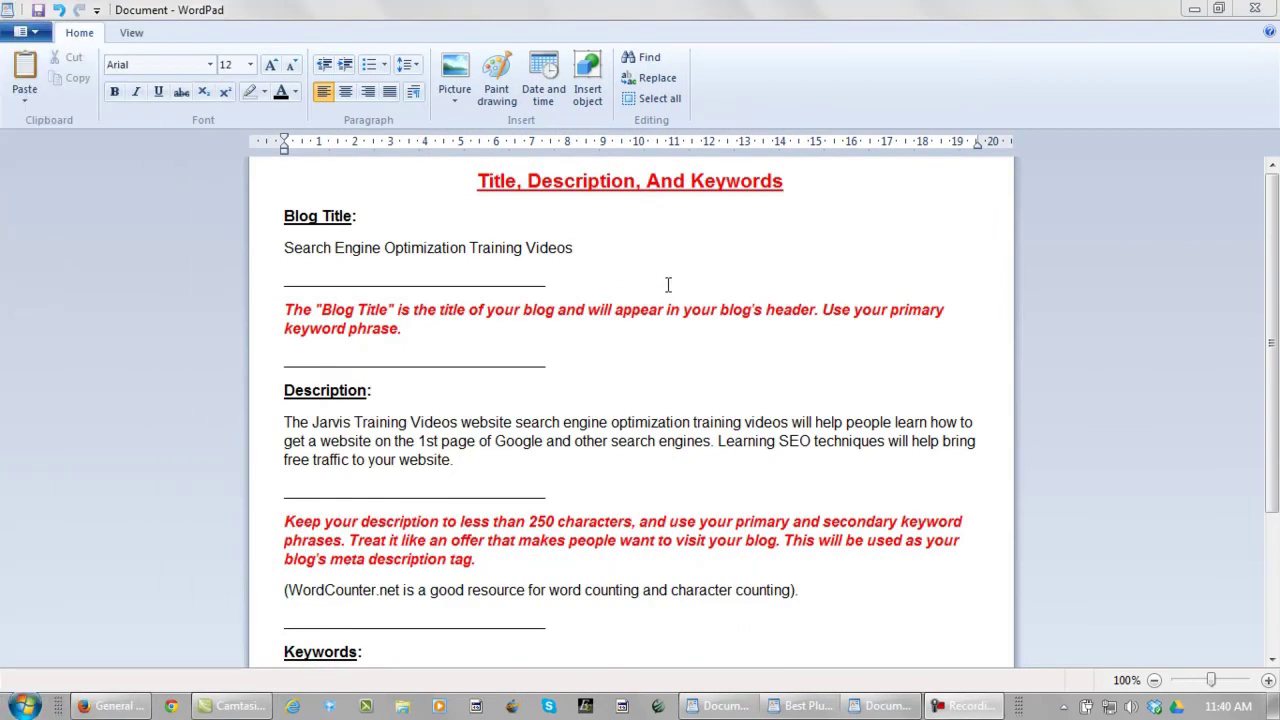
- Copy the blog title 'Search Engine Optimization Training Videos' from the WordPad plan
{"action": "left_click", "coordinate": [588, 249]}
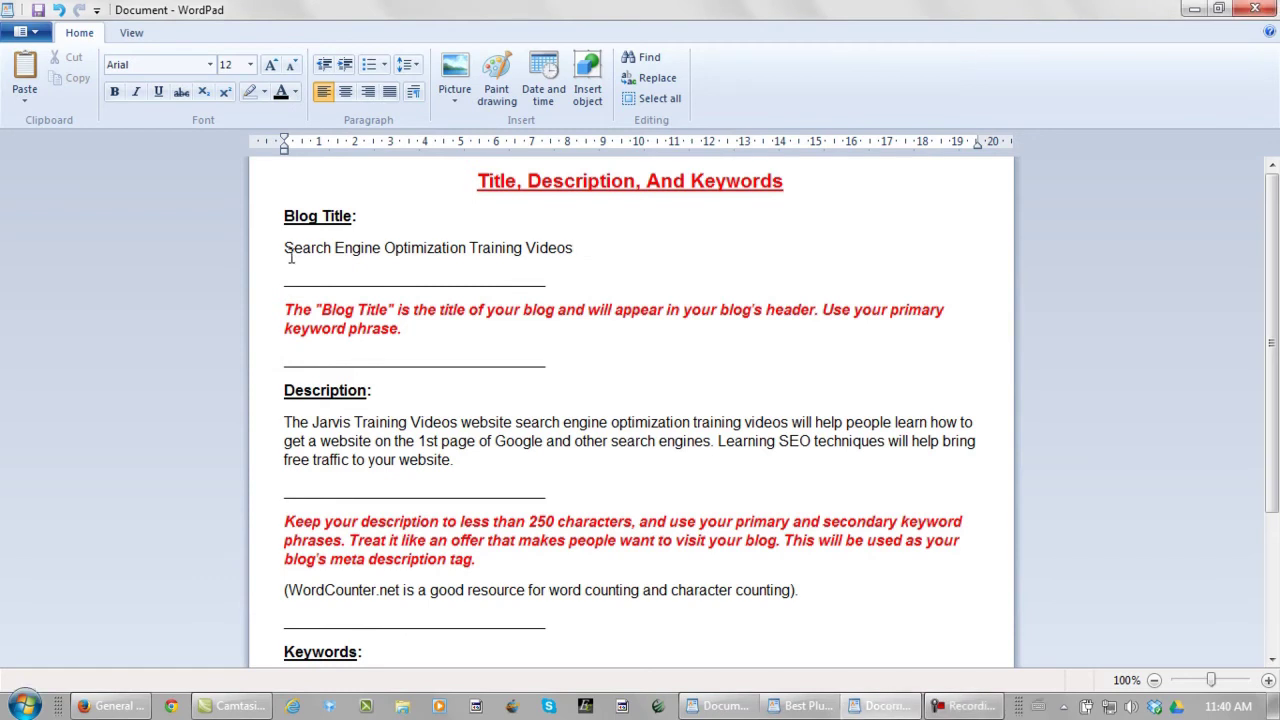
{"action": "left_click_drag", "start_coordinate": [578, 247], "coordinate": [314, 248]}
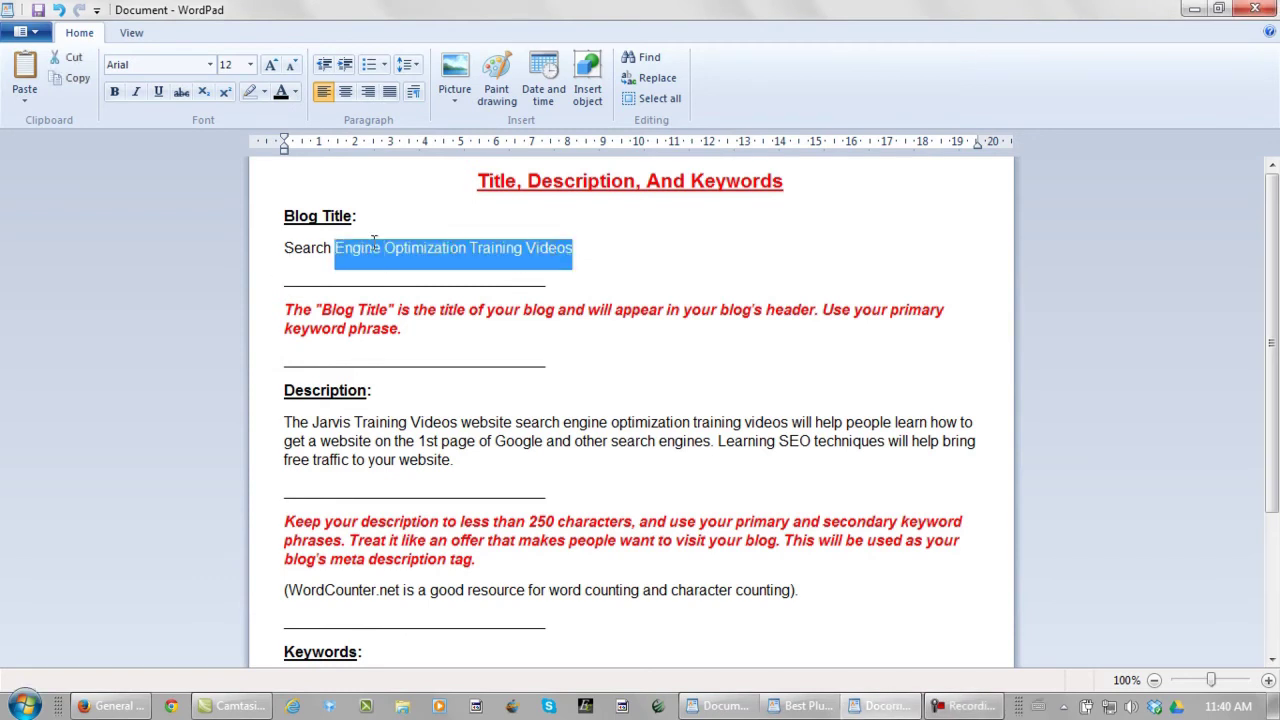
{"action": "right_click", "coordinate": [326, 248]}
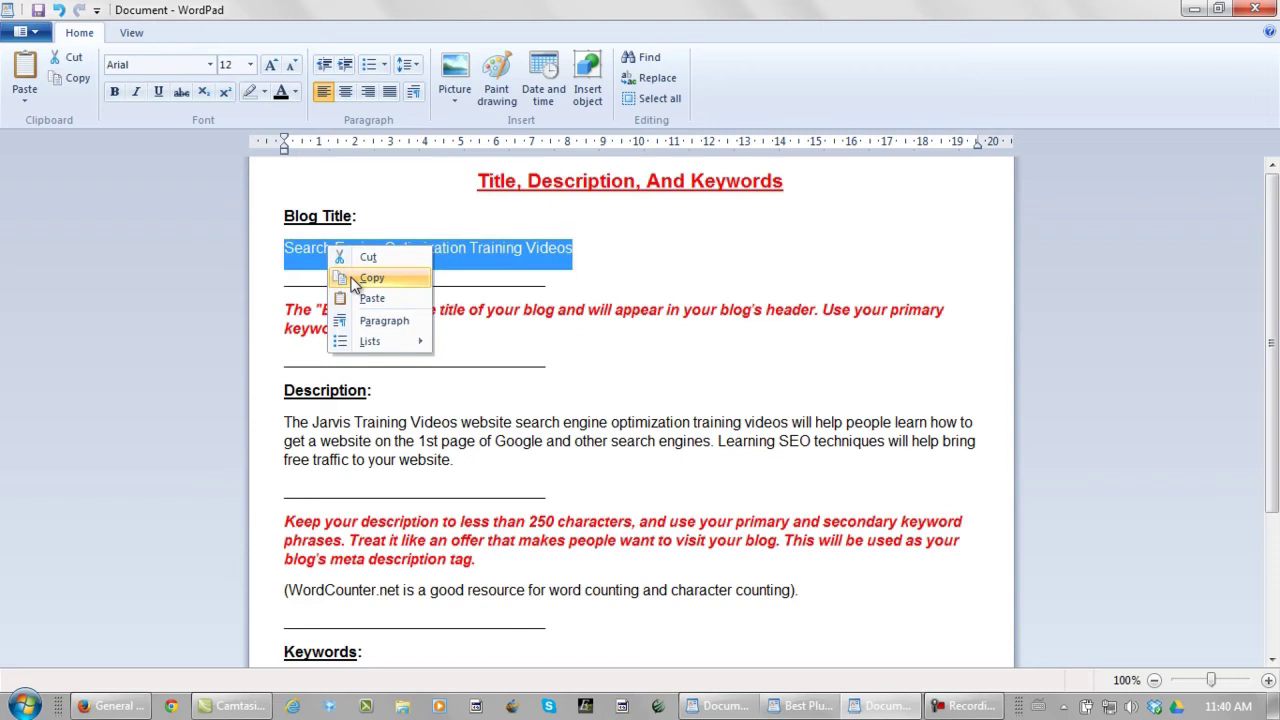
{"action": "left_click", "coordinate": [355, 278]}
- Paste the copied blog title into the All in One SEO Home Title field
{"action": "left_click", "coordinate": [118, 700]}
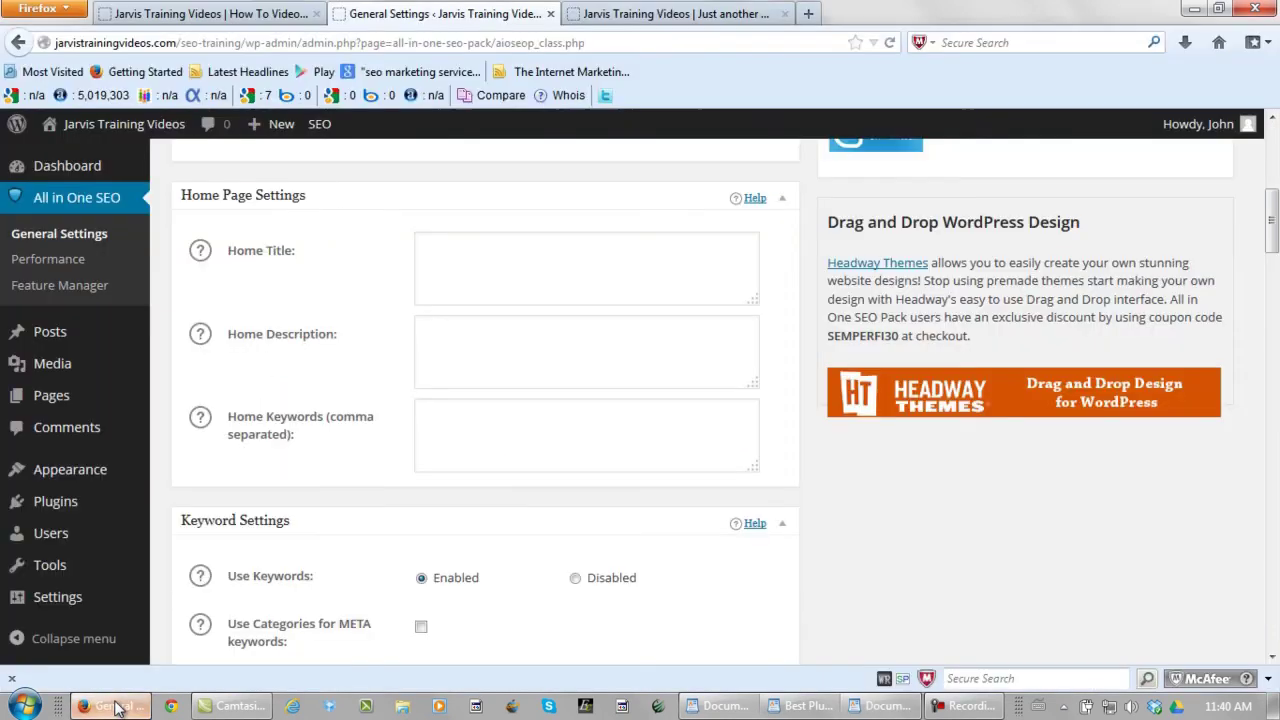
{"action": "left_click", "coordinate": [461, 264]}
{"action": "key", "text": "ctrl+v"}
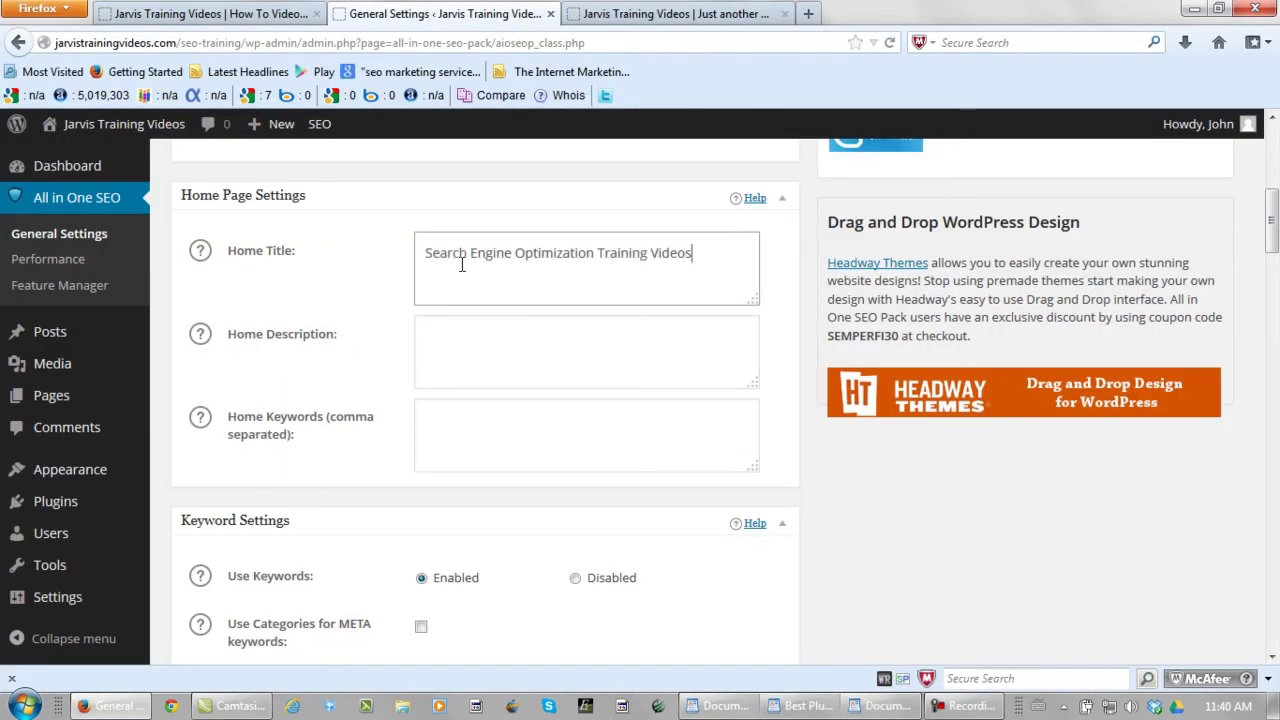
{"action": "left_click", "coordinate": [481, 353]}
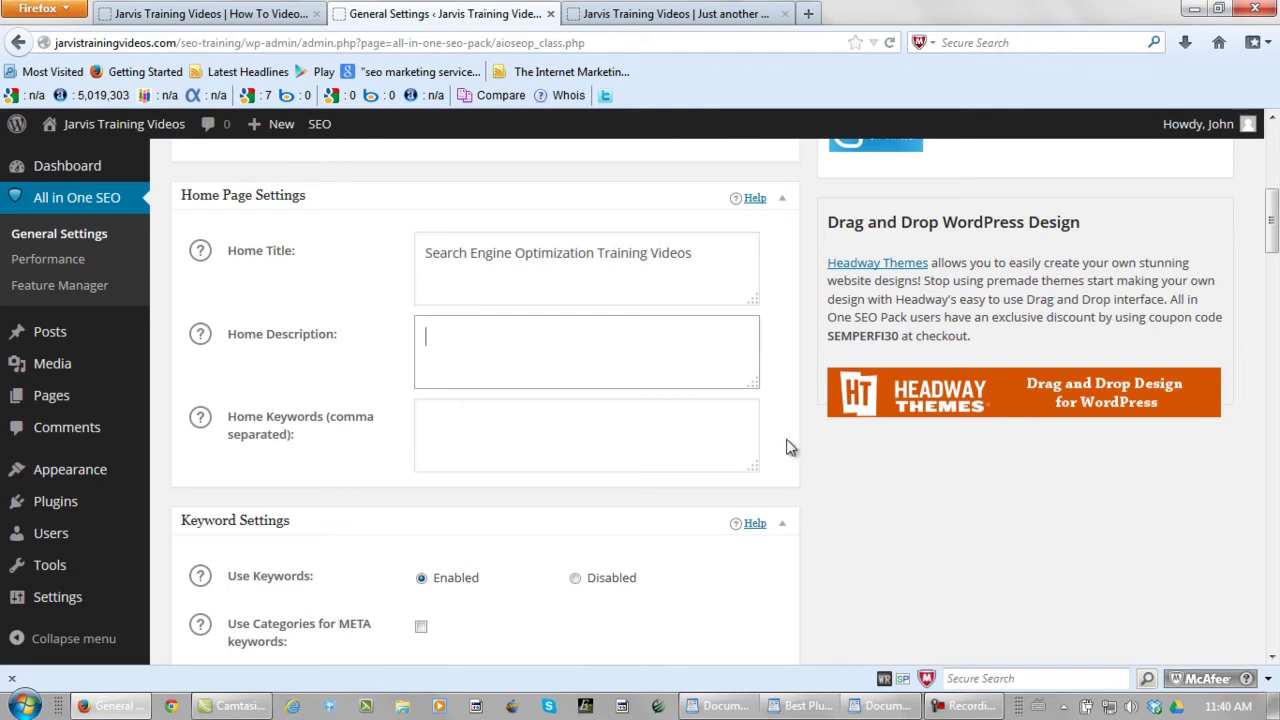
{"action": "left_click", "coordinate": [880, 708]}
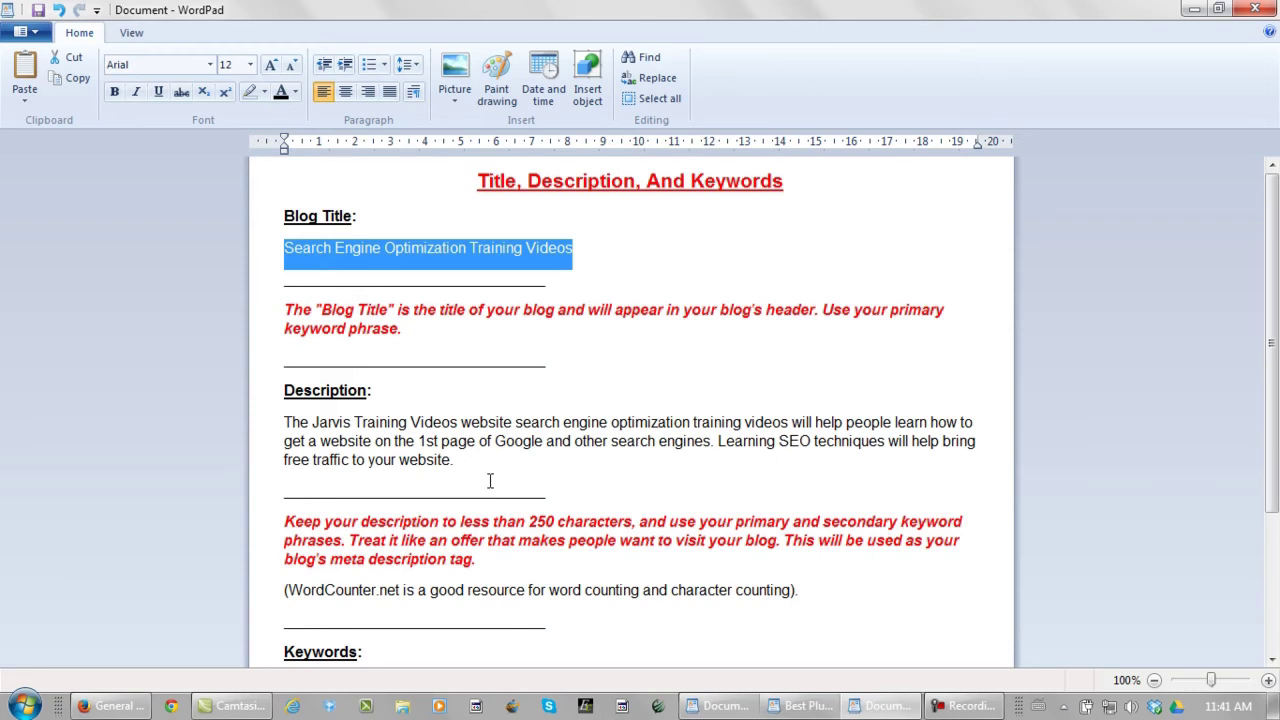
- Copy the WordPad description paragraph and paste it into the Home Description field
{"action": "left_click_drag", "start_coordinate": [468, 466], "coordinate": [364, 452]}
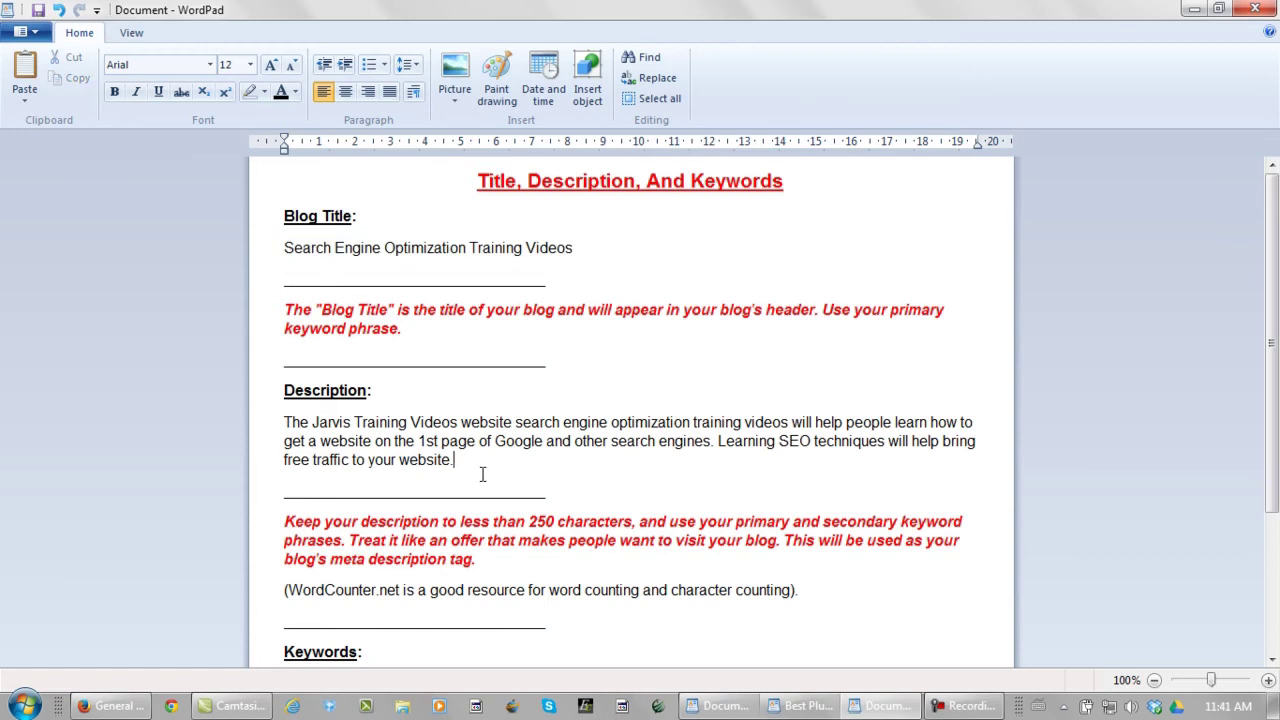
{"action": "triple_click", "coordinate": [364, 447]}
{"action": "right_click", "coordinate": [346, 438]}
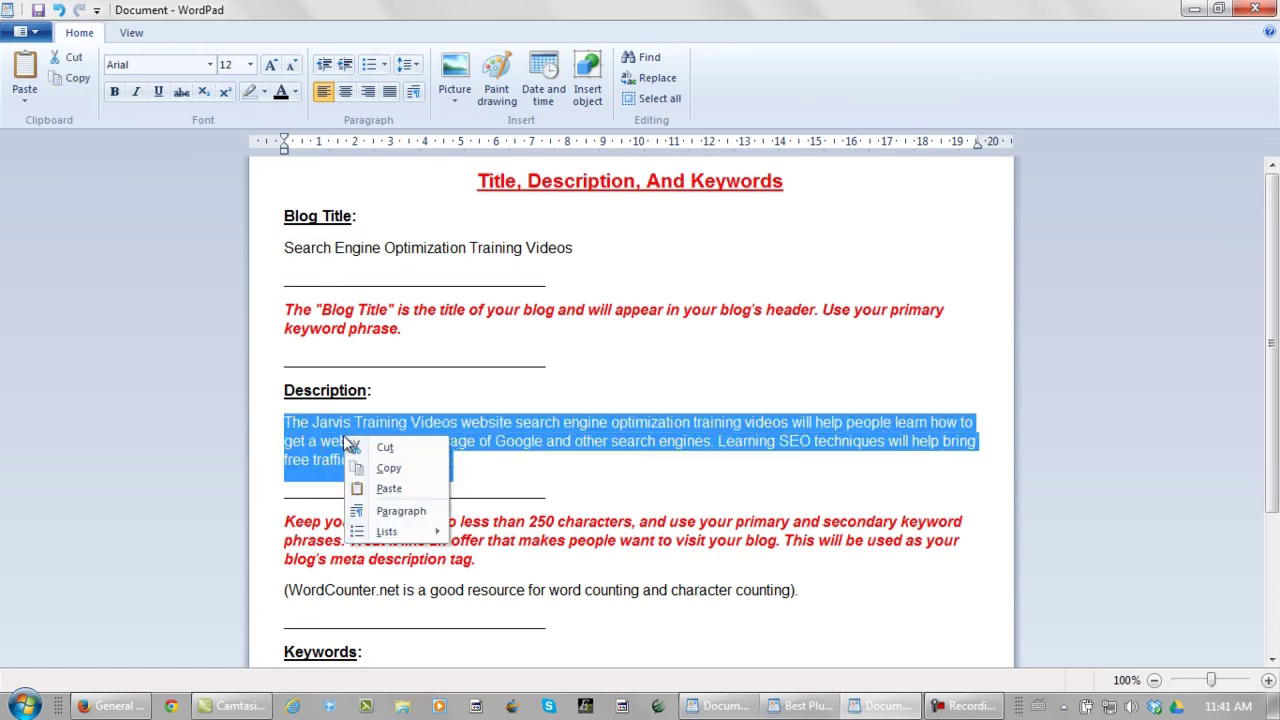
{"action": "left_click", "coordinate": [379, 470]}
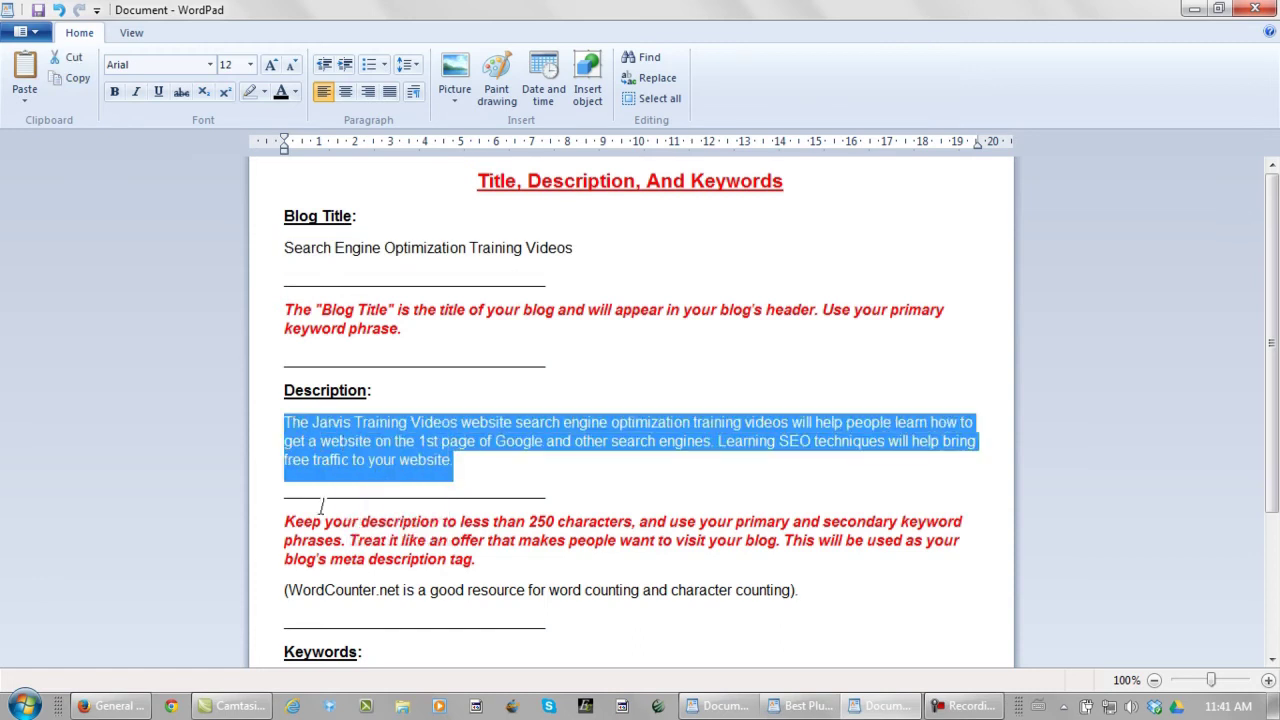
{"action": "left_click", "coordinate": [130, 704]}
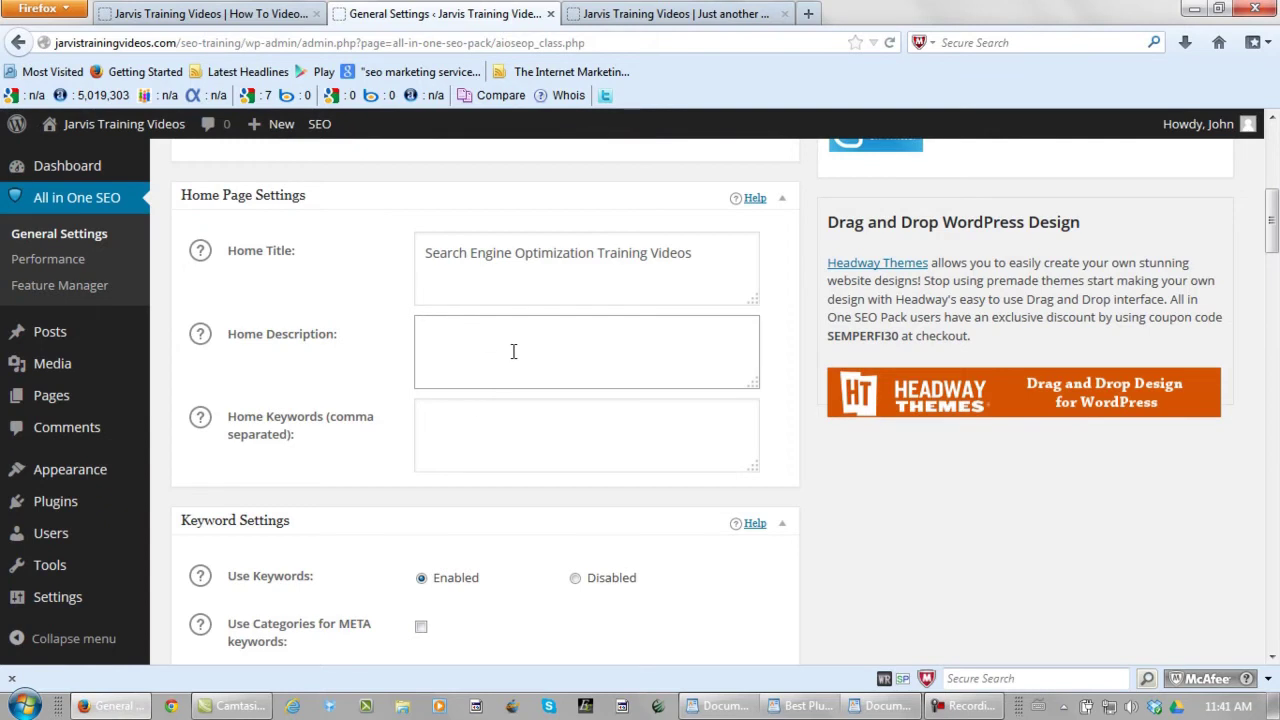
{"action": "key", "text": "ctrl+v"}
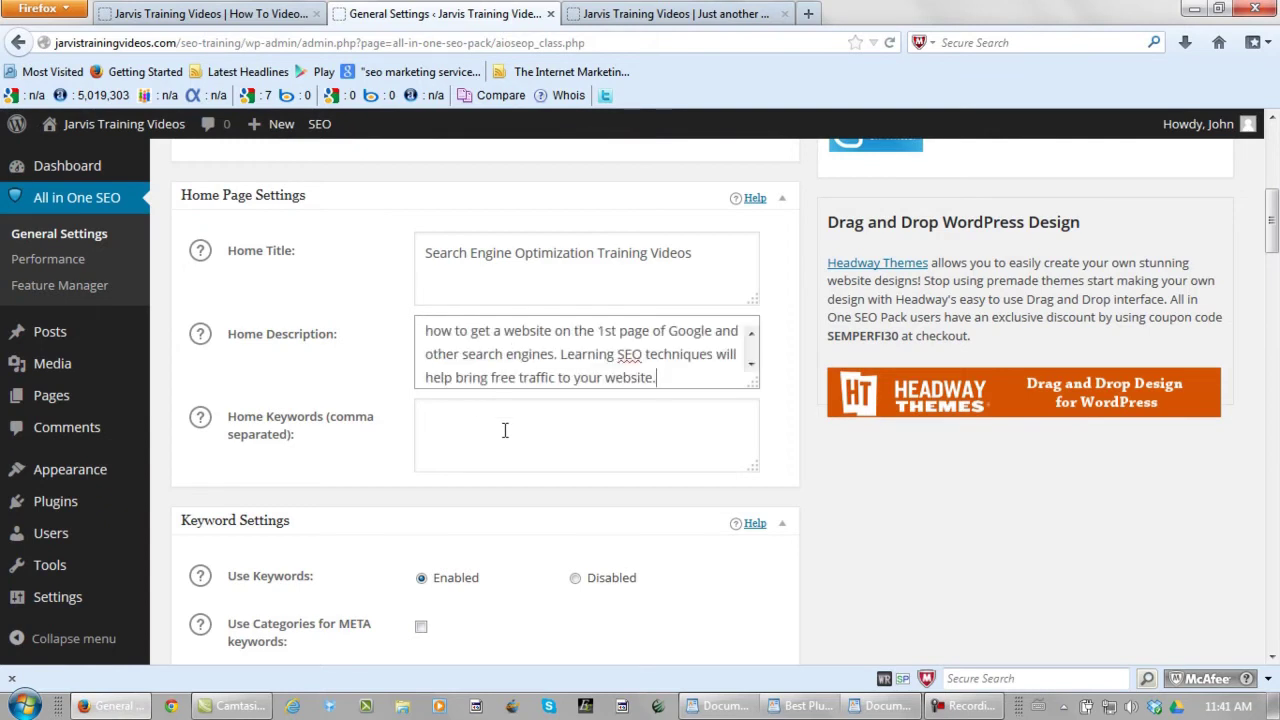
{"action": "left_click", "coordinate": [506, 437]}
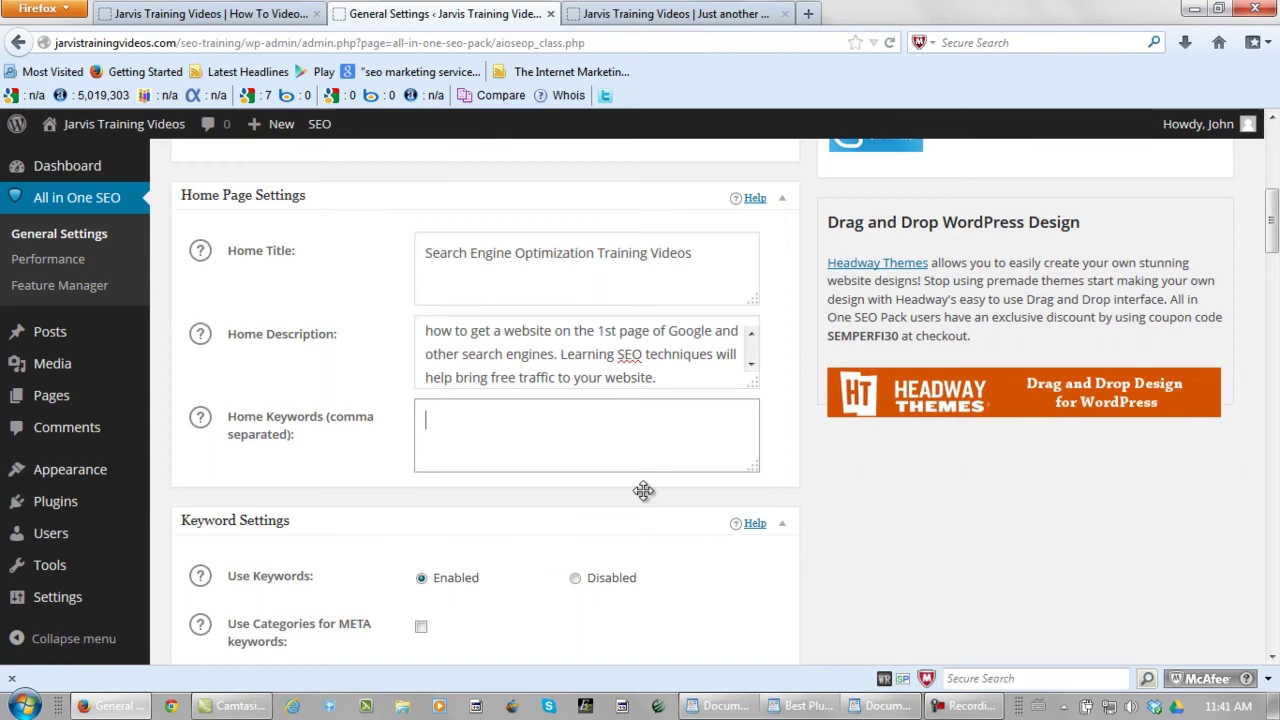
- Select and copy the whole comma-separated keyword line from the WordPad Keywords section
{"action": "left_click", "coordinate": [866, 706]}
{"action": "scroll", "coordinate": [752, 403], "scroll_direction": "down", "scroll_amount": 2}
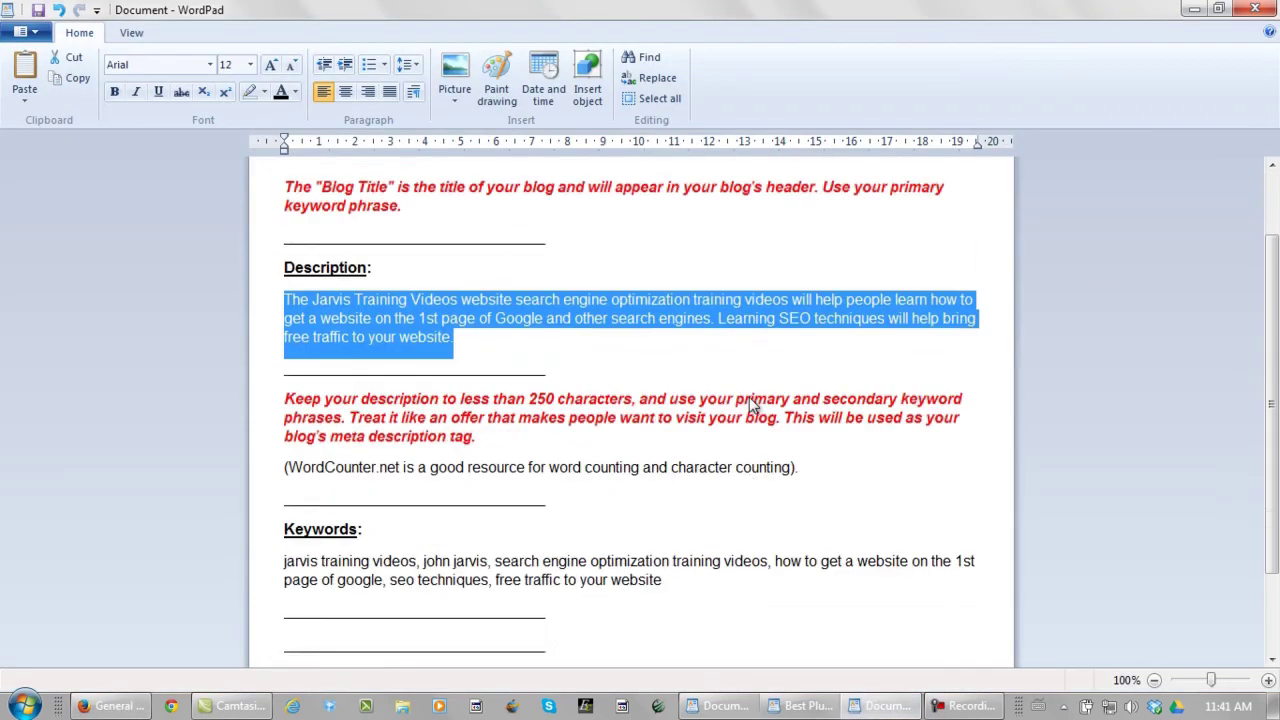
{"action": "scroll", "coordinate": [752, 403], "scroll_direction": "down", "scroll_amount": 1}
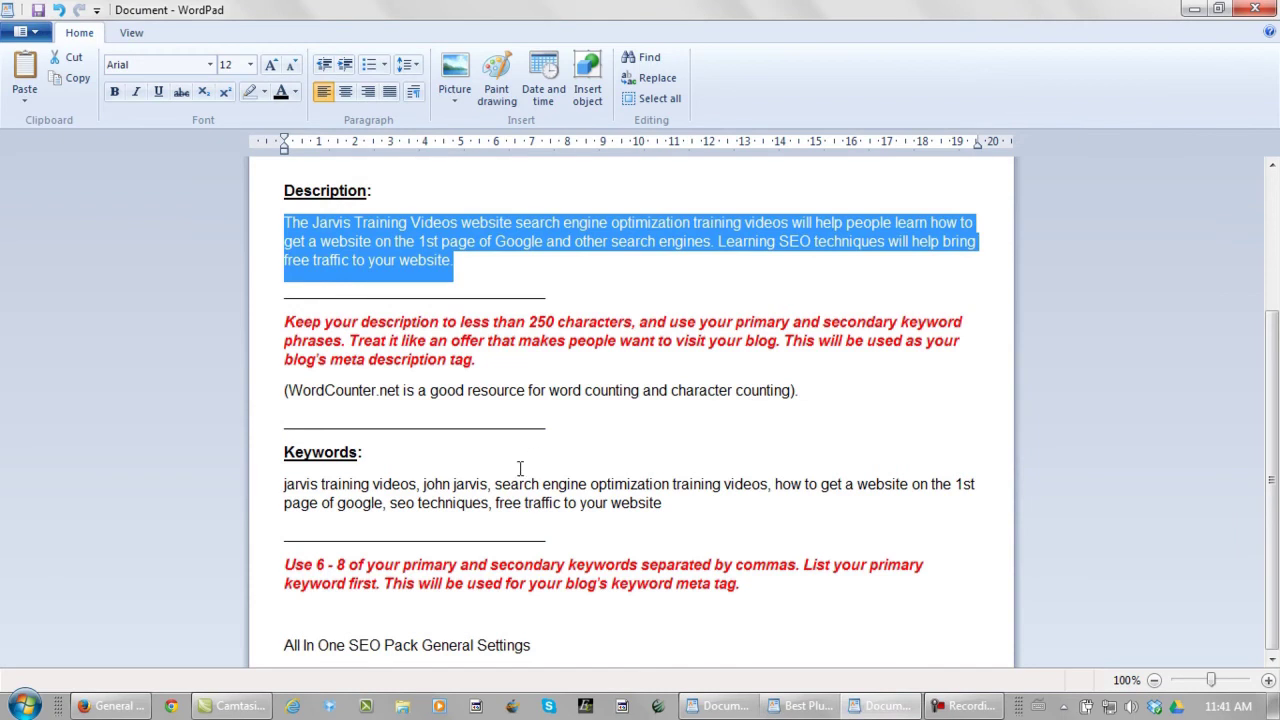
{"action": "left_click_drag", "start_coordinate": [488, 486], "coordinate": [424, 486]}
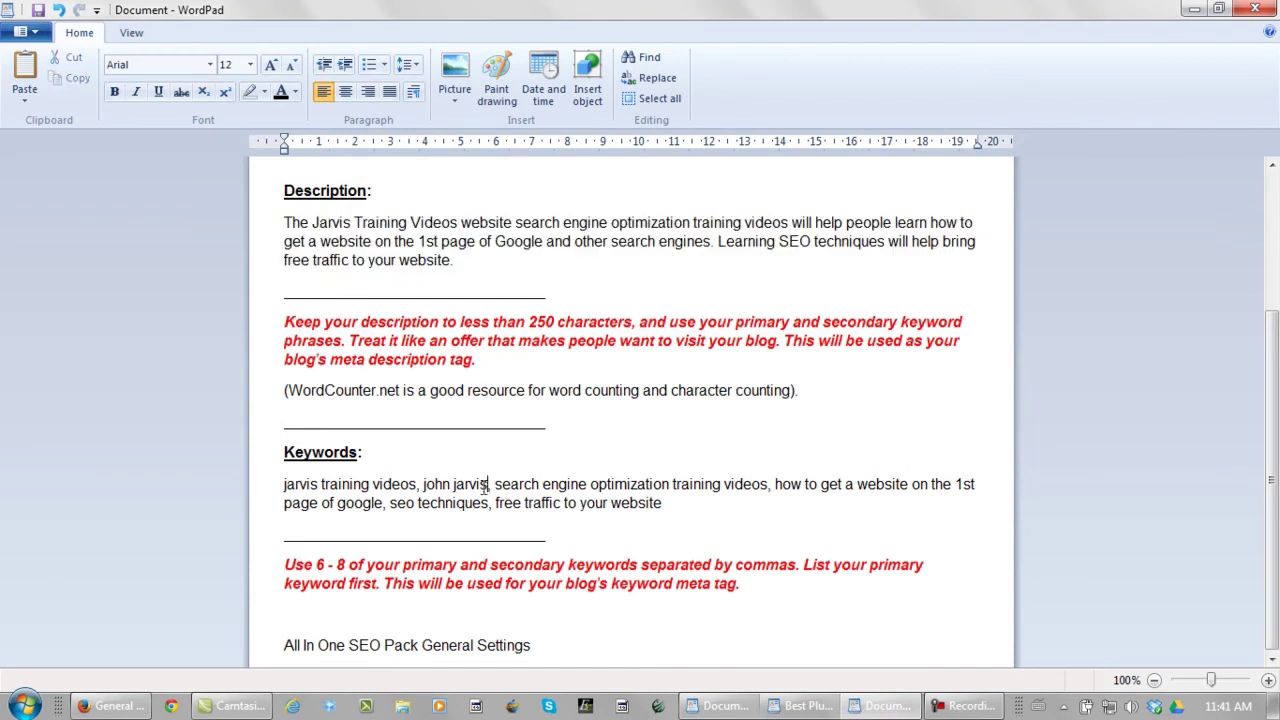
{"action": "left_click", "coordinate": [621, 430]}
{"action": "left_click", "coordinate": [983, 708]}
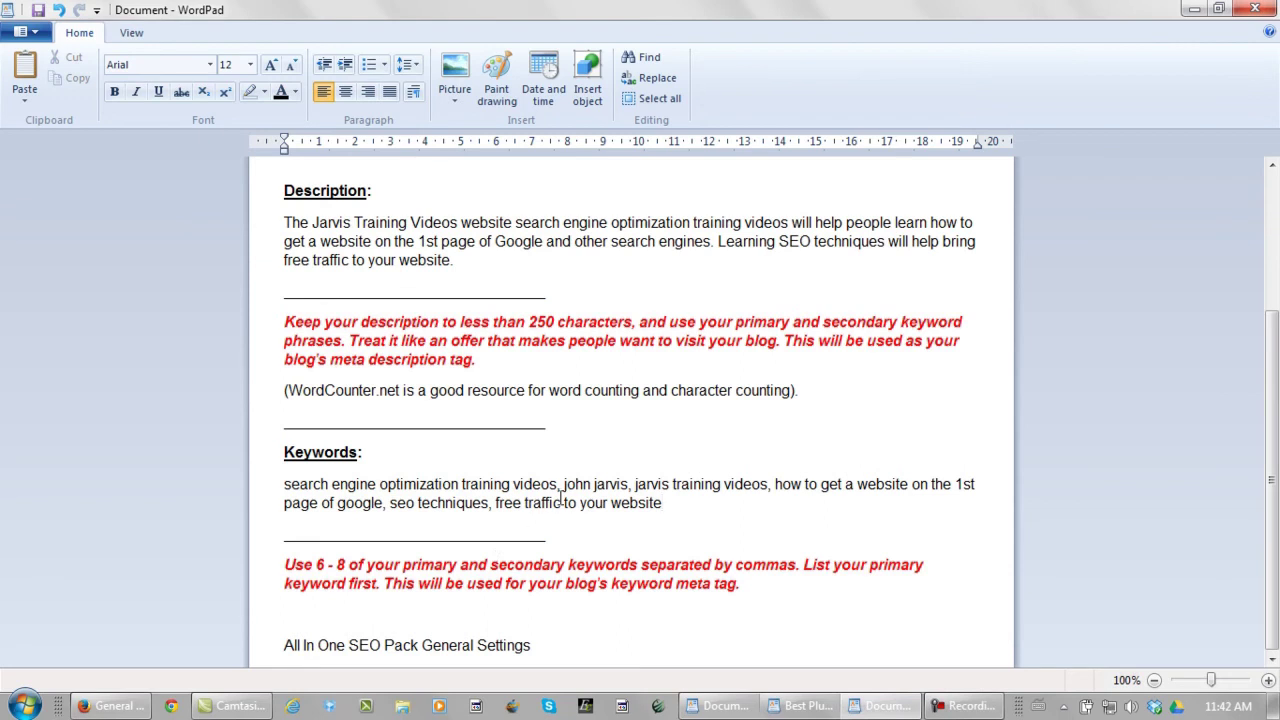
{"action": "left_click_drag", "start_coordinate": [557, 486], "coordinate": [379, 486]}
{"action": "left_click_drag", "start_coordinate": [457, 484], "coordinate": [244, 489]}
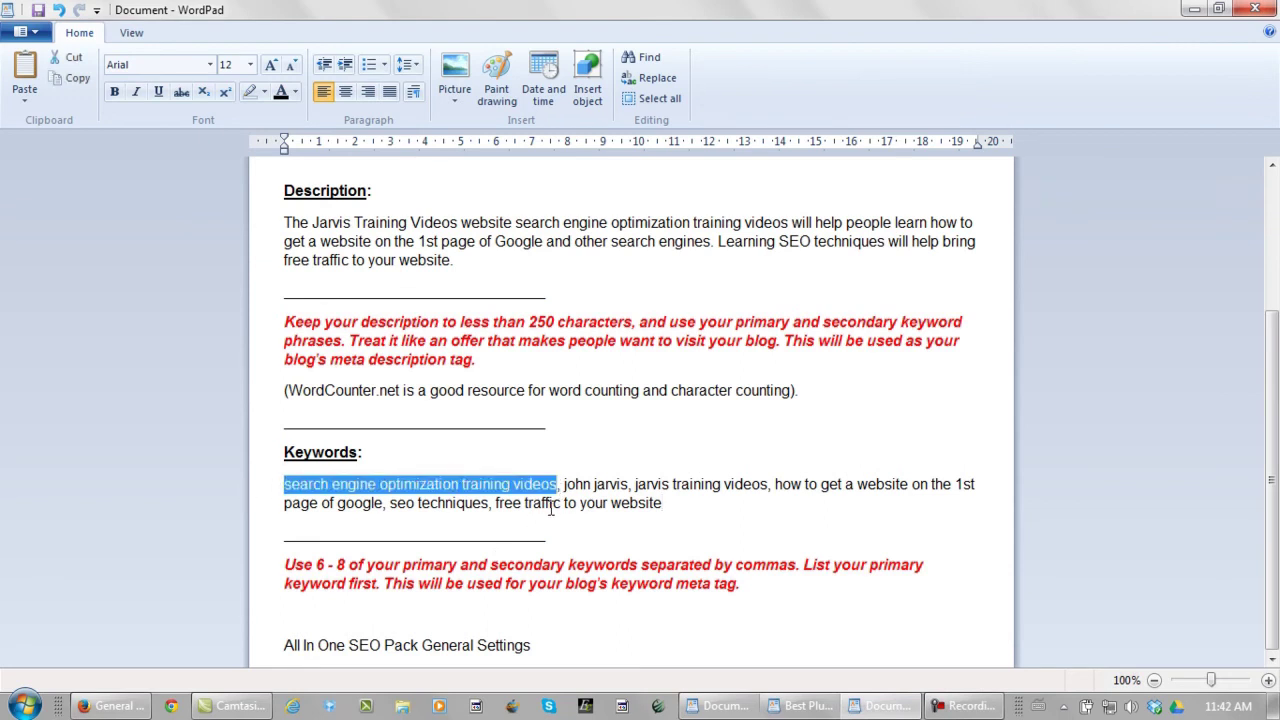
{"action": "left_click", "coordinate": [675, 510]}
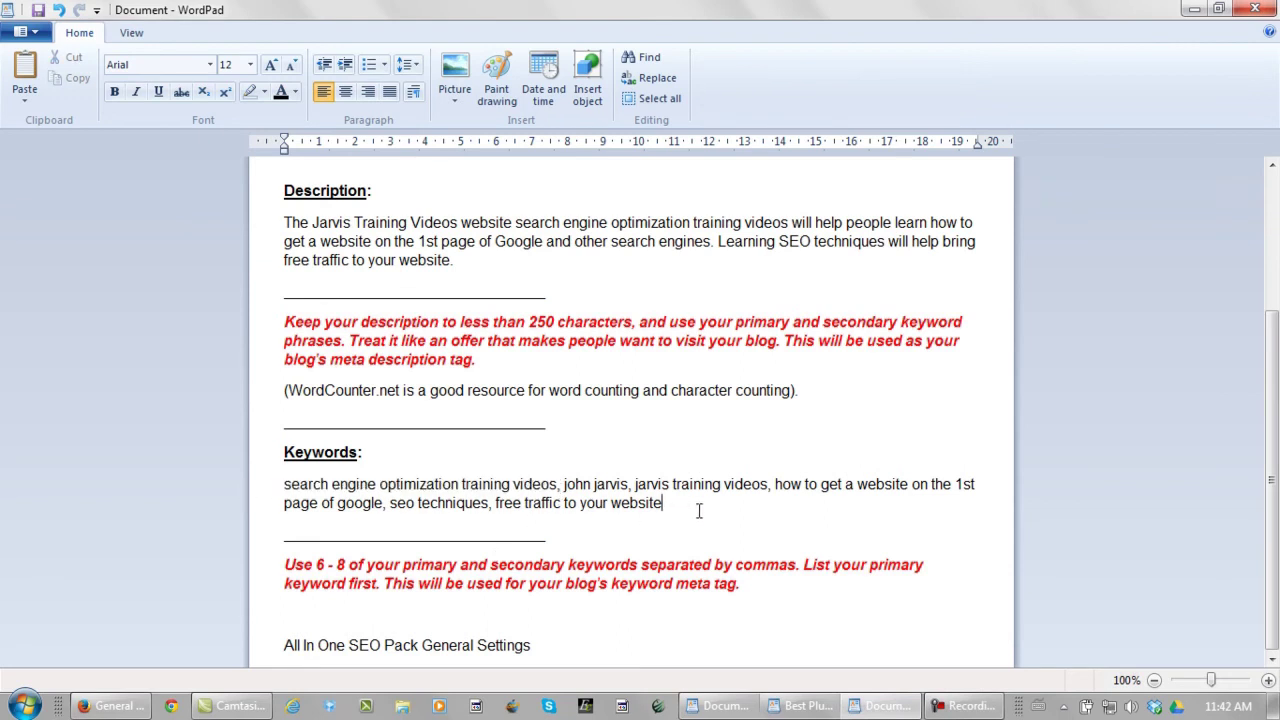
{"action": "mouse_move", "coordinate": [697, 509]}
{"action": "left_mouse_down"}
{"action": "mouse_move", "coordinate": [287, 503]}
{"action": "mouse_move", "coordinate": [284, 486]}
{"action": "left_mouse_up"}
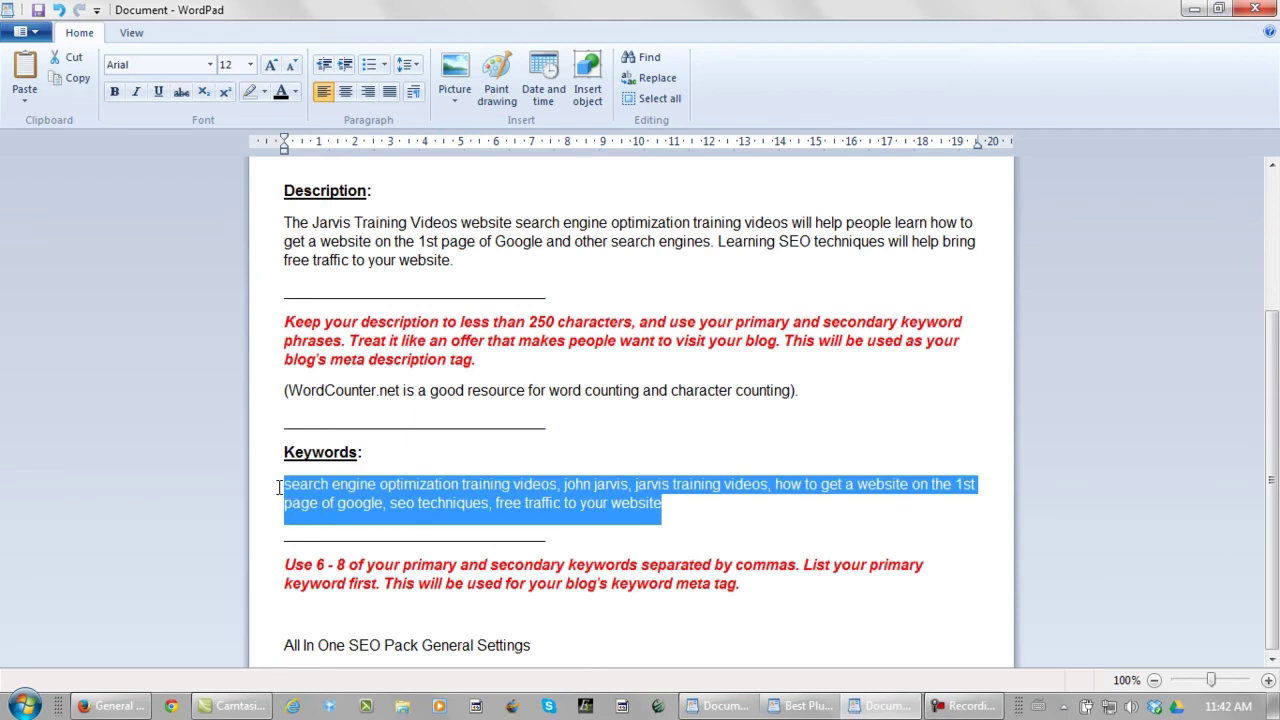
{"action": "right_click", "coordinate": [356, 495]}
{"action": "left_click", "coordinate": [401, 527]}
- Paste the keywords into Home Keywords, prefixing 'search engine optimization training videos'
{"action": "left_click", "coordinate": [112, 706]}
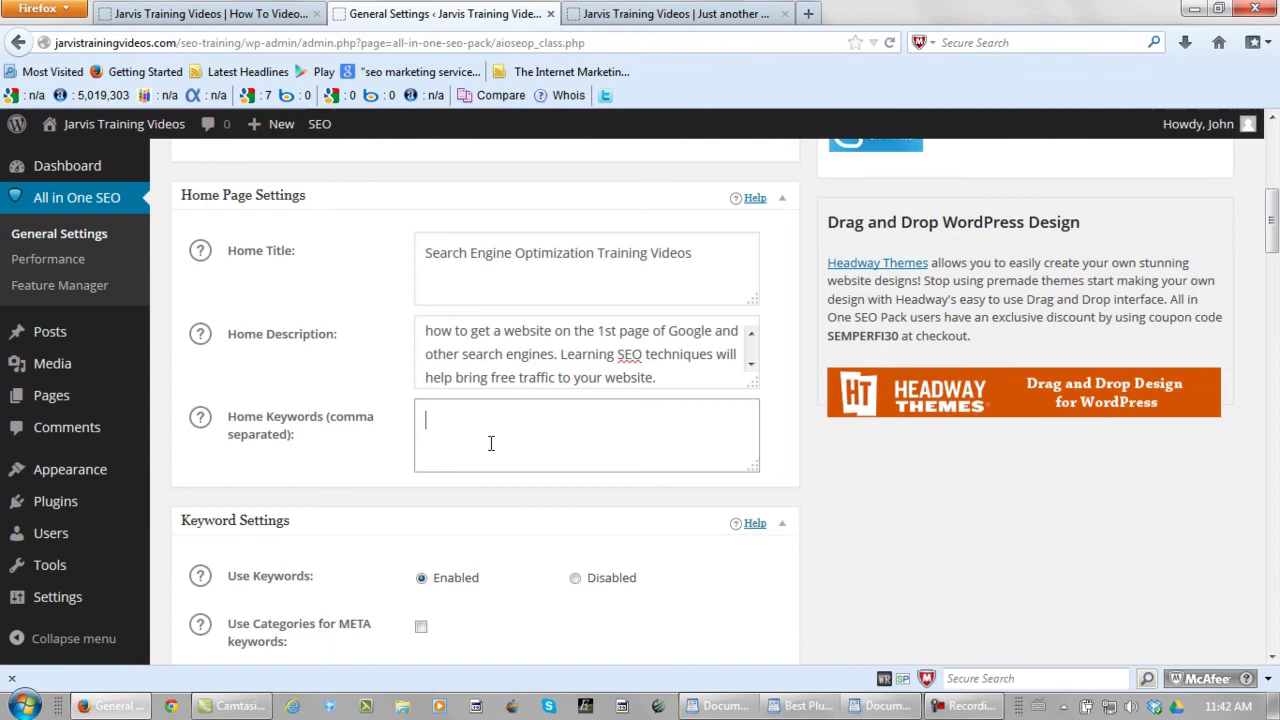
{"action": "key", "text": "ctrl+v"}
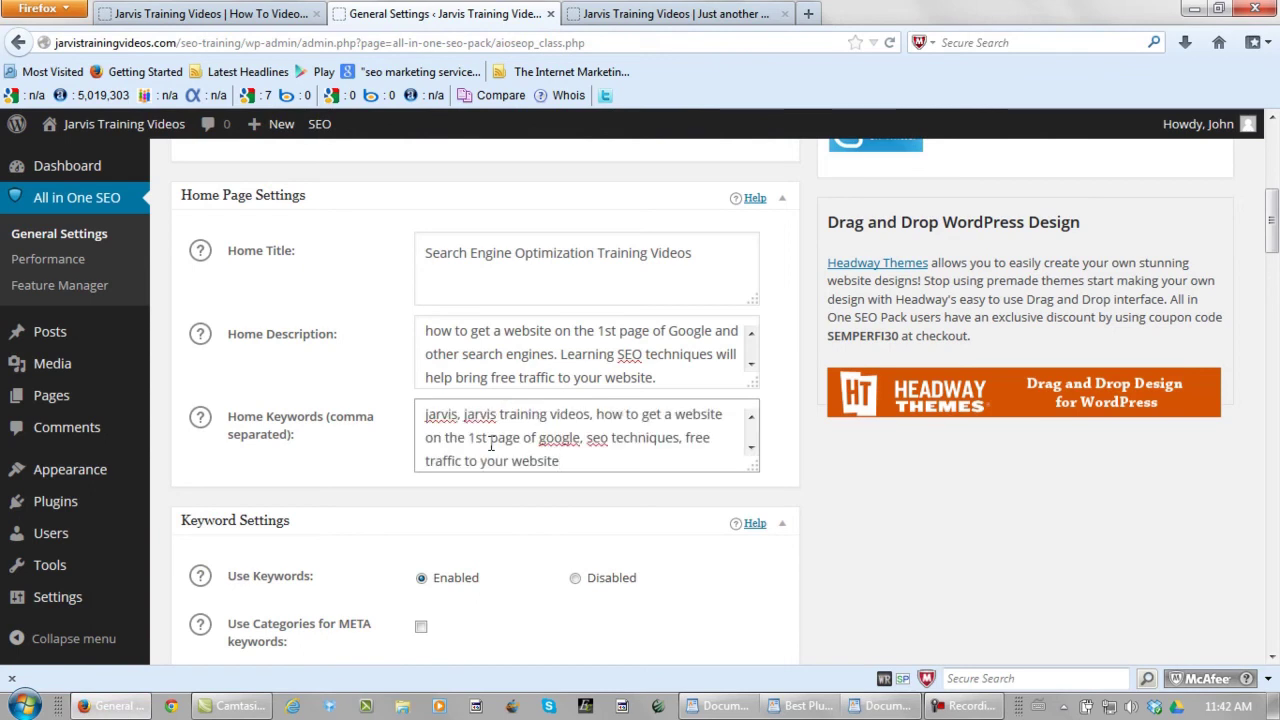
{"action": "key", "text": "ctrl+Home"}
{"action": "type", "text": "search engine optimization training videos, john"}
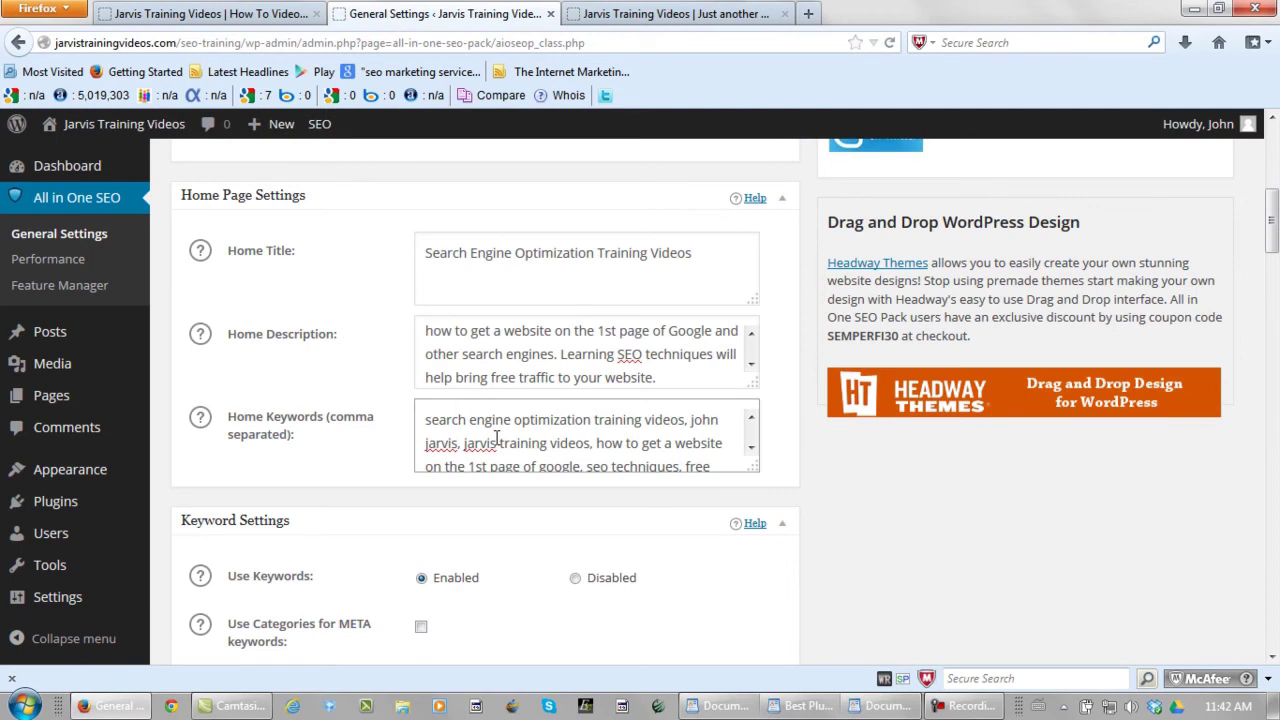
{"action": "scroll", "coordinate": [370, 372], "scroll_direction": "down", "scroll_amount": 1}
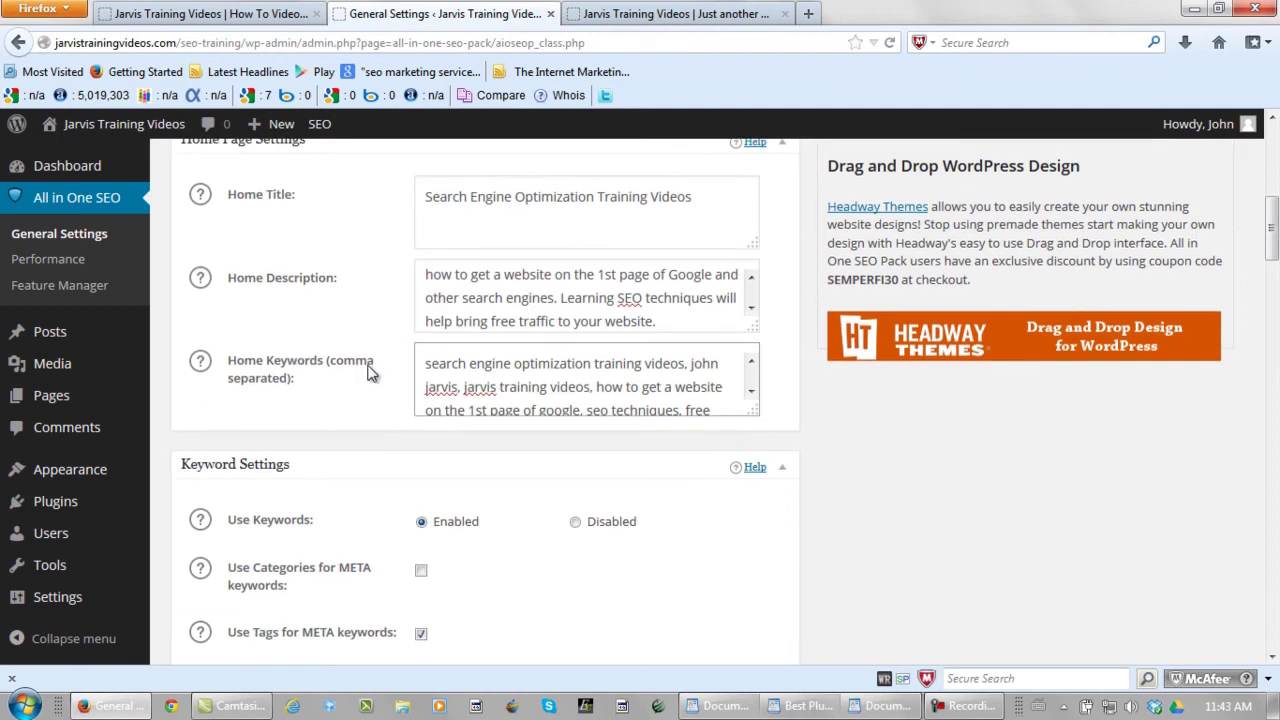
{"action": "scroll", "coordinate": [368, 372], "scroll_direction": "down", "scroll_amount": 4}
{"action": "scroll", "coordinate": [368, 372], "scroll_direction": "down", "scroll_amount": 3}
{"action": "scroll", "coordinate": [368, 372], "scroll_direction": "down", "scroll_amount": 2}
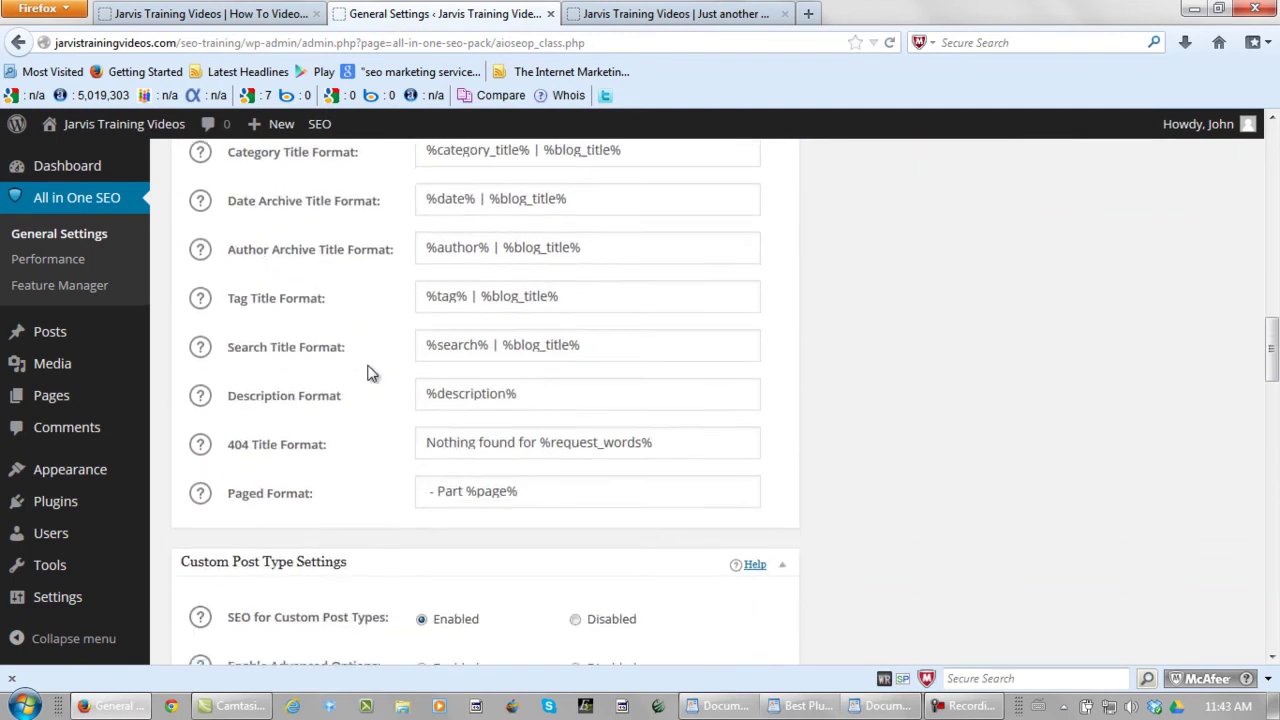
{"action": "scroll", "coordinate": [368, 372], "scroll_direction": "down", "scroll_amount": 3}
{"action": "scroll", "coordinate": [368, 372], "scroll_direction": "down", "scroll_amount": 3}
{"action": "scroll", "coordinate": [368, 372], "scroll_direction": "down", "scroll_amount": 2}
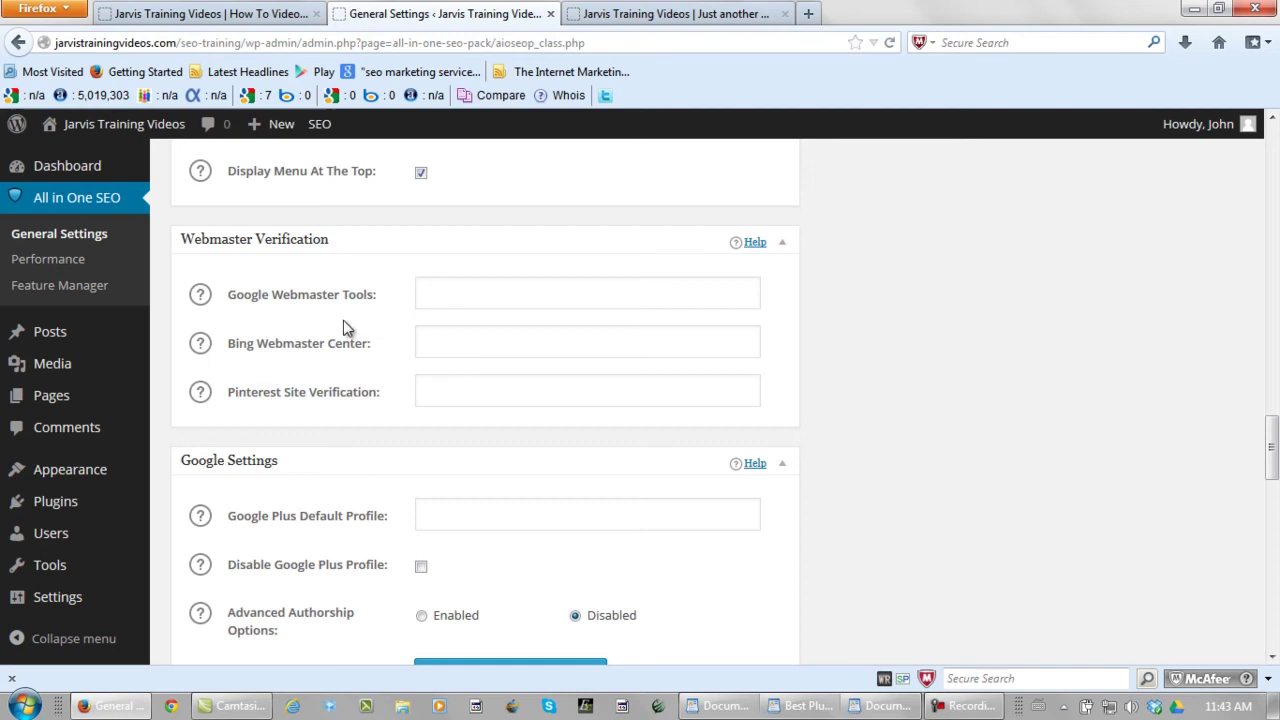
- Add the site jarvistrainingvideos.com/seo-training/ to Google Webmaster Tools
{"action": "left_click", "coordinate": [452, 293]}
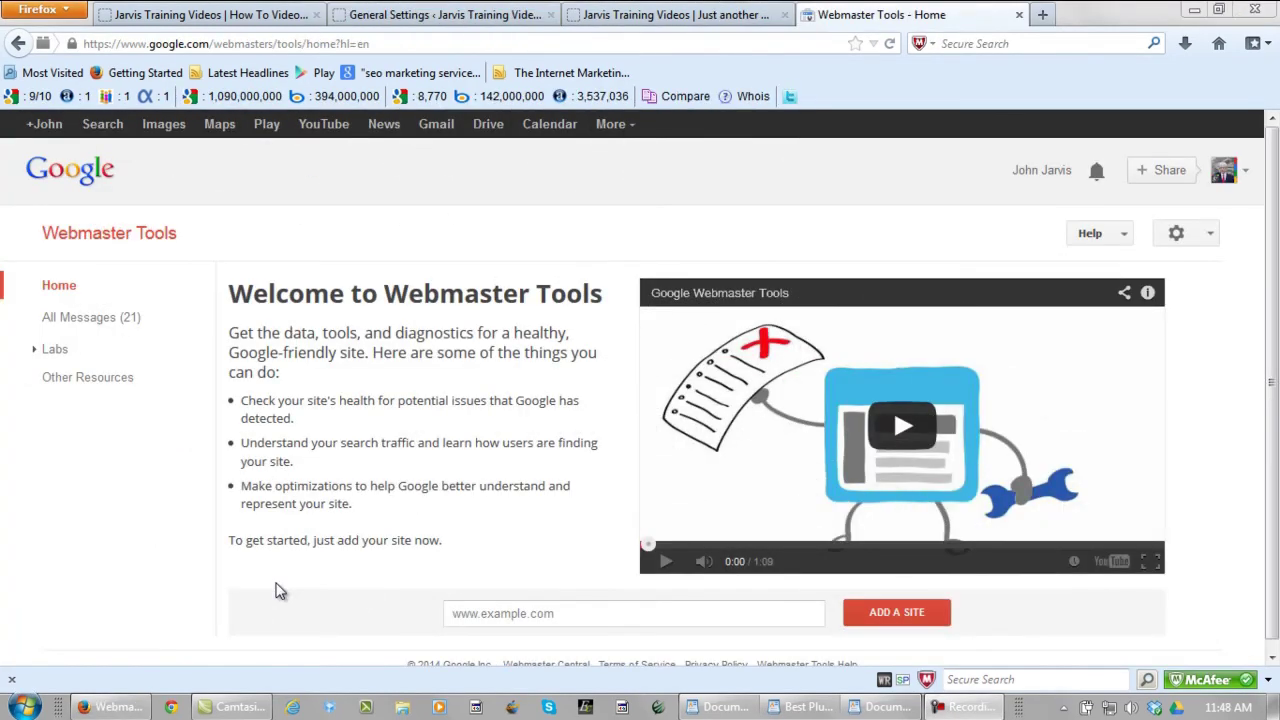
{"action": "left_click", "coordinate": [452, 612]}
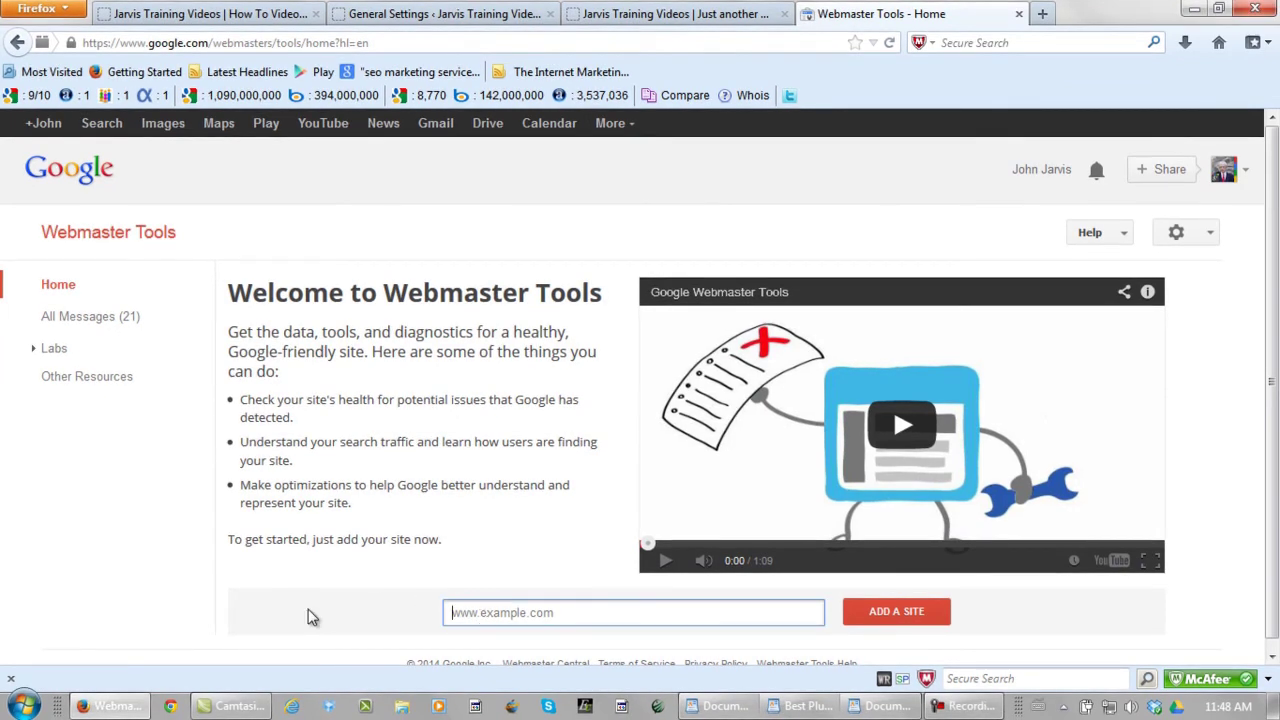
{"action": "key", "text": "ctrl+v"}
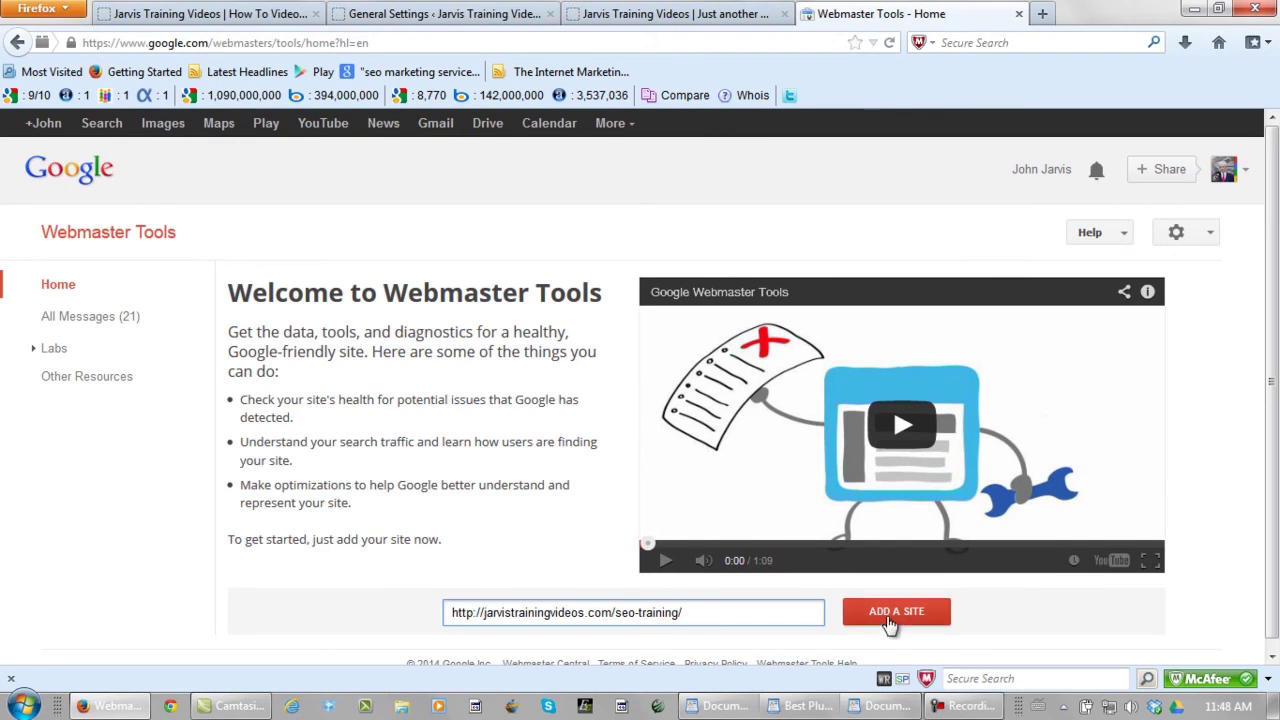
{"action": "left_click", "coordinate": [889, 618]}
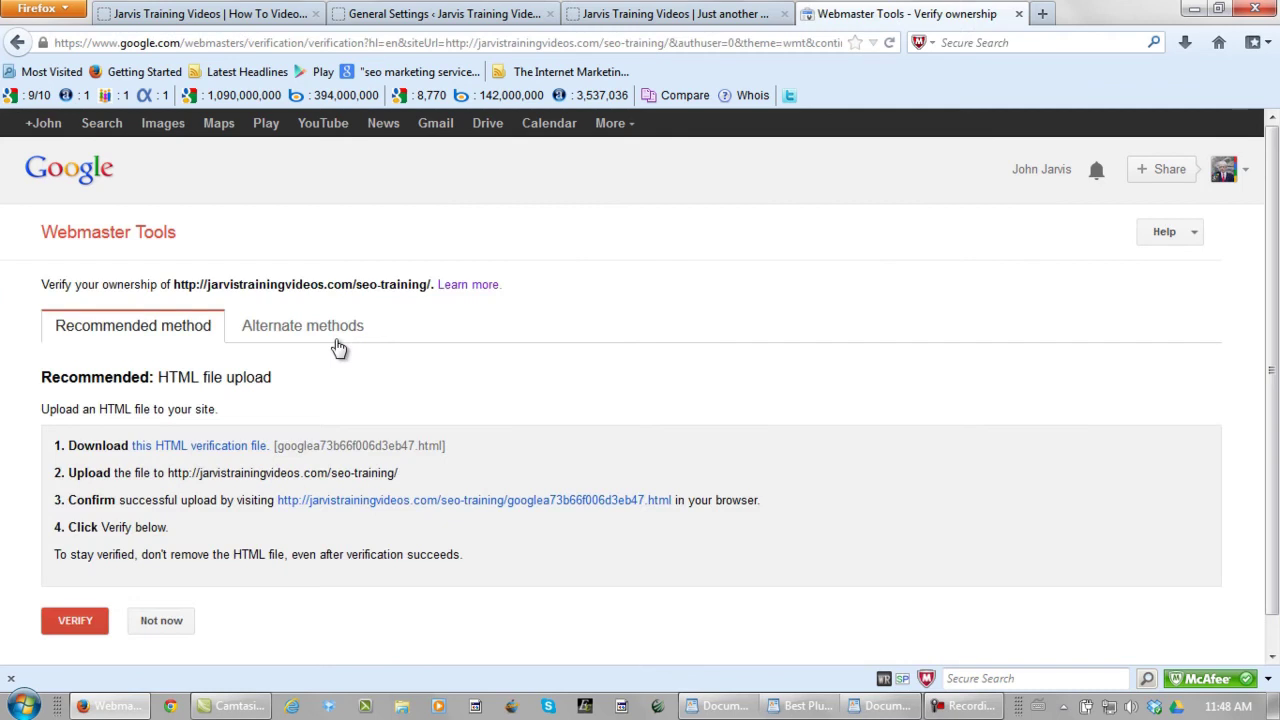
- Switch verification to the HTML tag method to reveal the google-site-verification meta tag code
{"action": "left_click", "coordinate": [303, 328]}
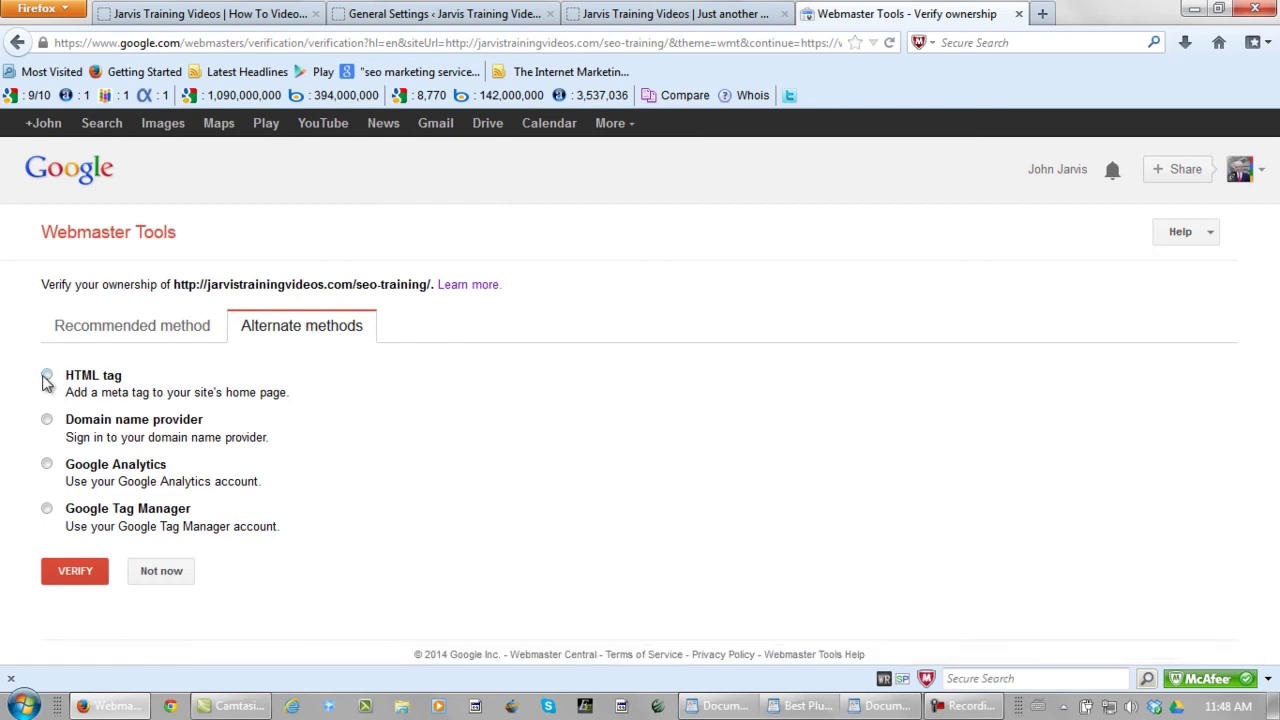
{"action": "left_click", "coordinate": [46, 377]}
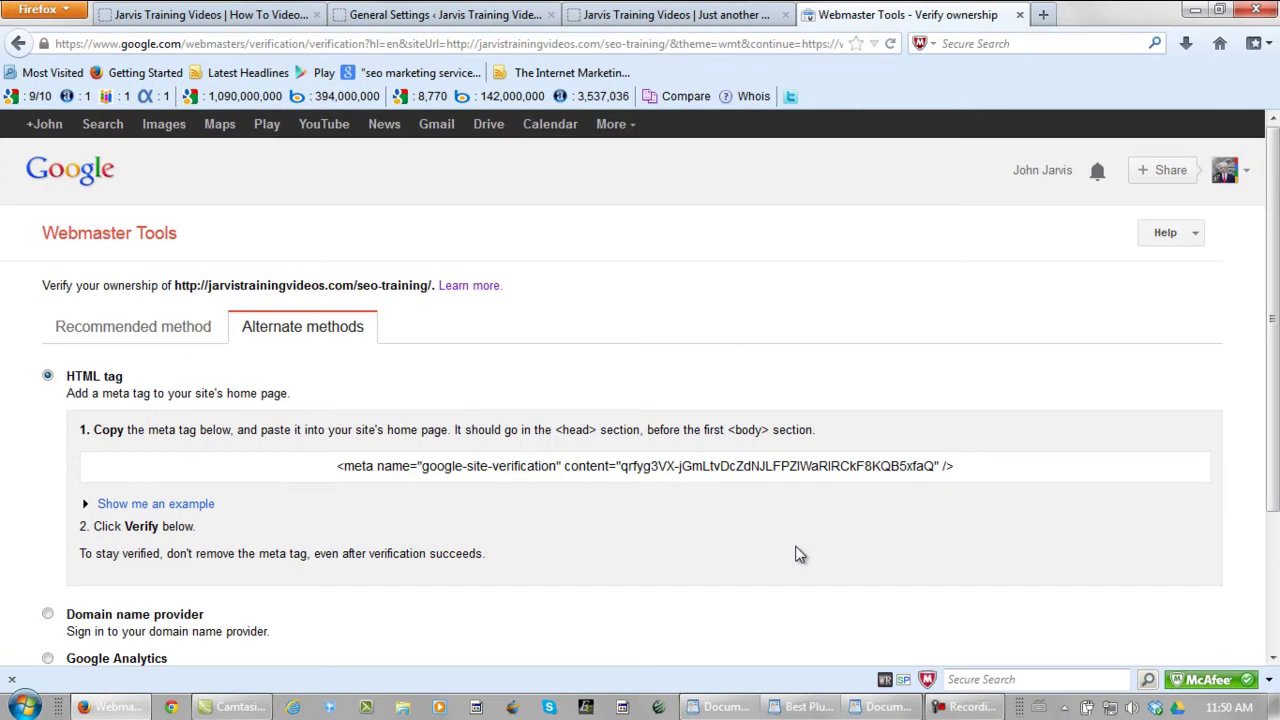
- Paste the Google verification code into the Webmaster Tools field and save with Update Options
{"action": "key", "text": "ctrl+v"}
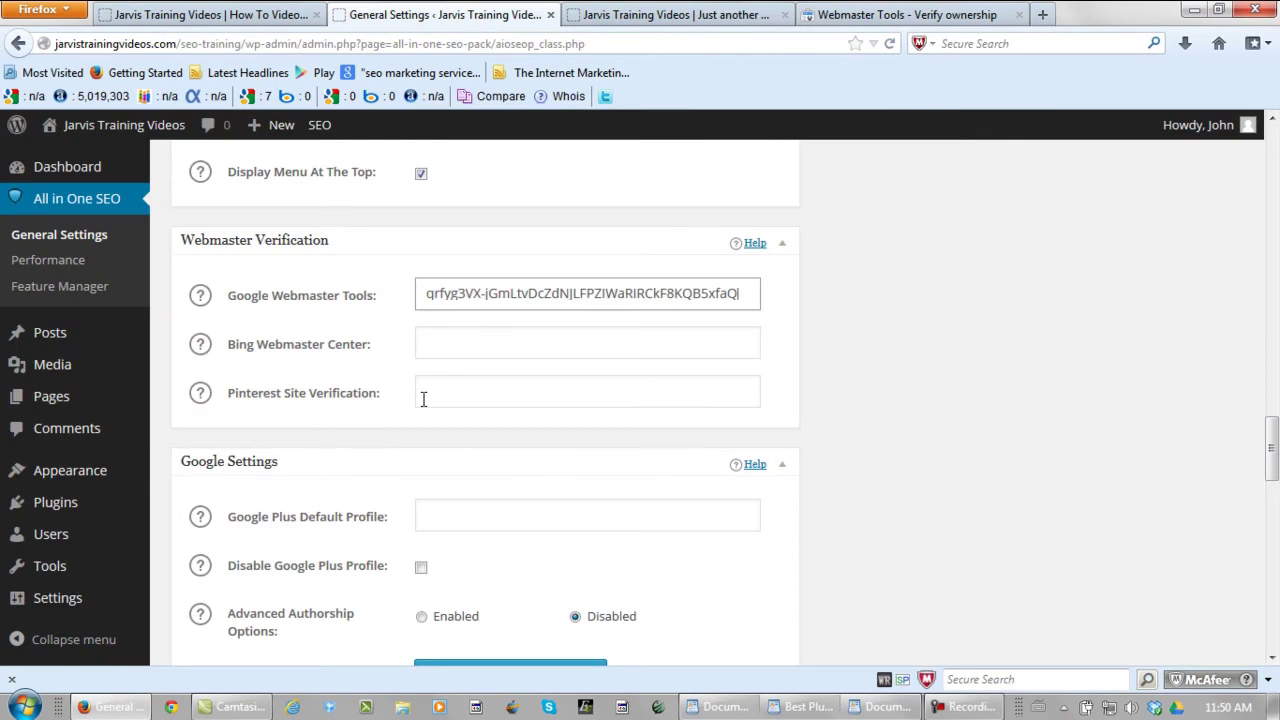
{"action": "scroll", "coordinate": [390, 405], "scroll_direction": "down", "scroll_amount": 4}
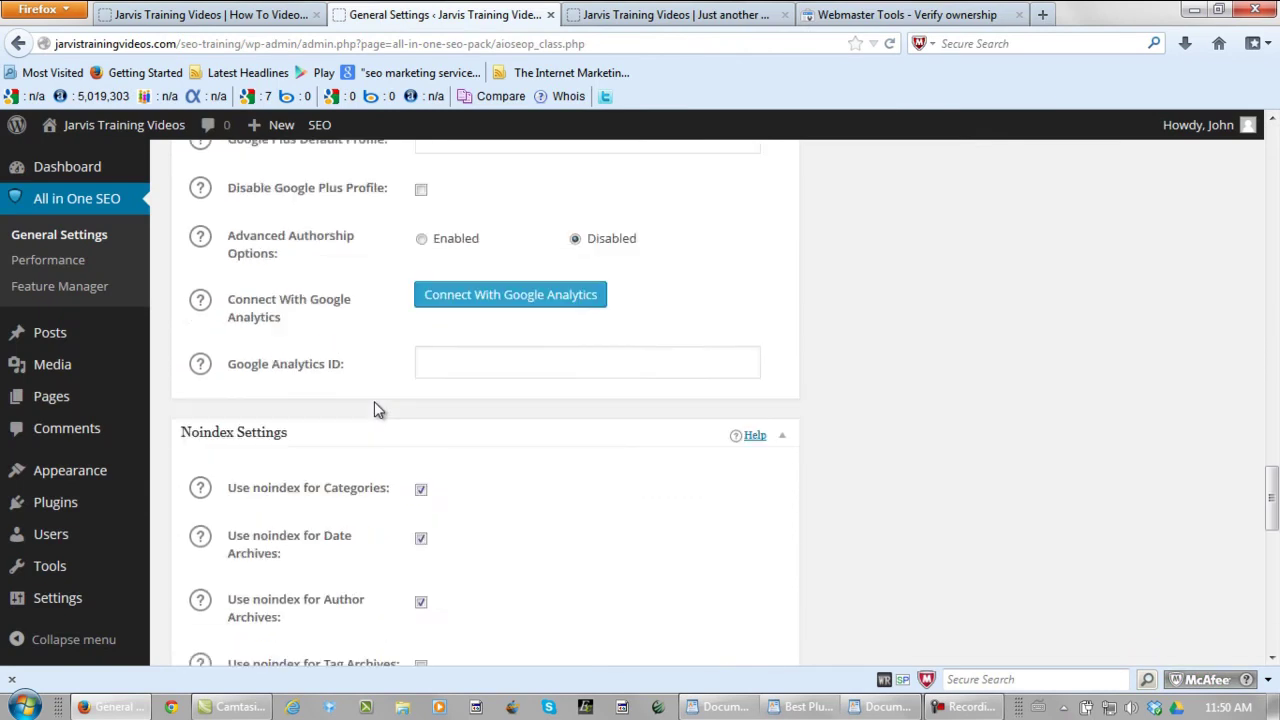
{"action": "scroll", "coordinate": [376, 408], "scroll_direction": "down", "scroll_amount": 2}
{"action": "scroll", "coordinate": [376, 410], "scroll_direction": "down", "scroll_amount": 10}
{"action": "scroll", "coordinate": [374, 405], "scroll_direction": "down", "scroll_amount": 1}
{"action": "scroll", "coordinate": [374, 405], "scroll_direction": "down", "scroll_amount": 1}
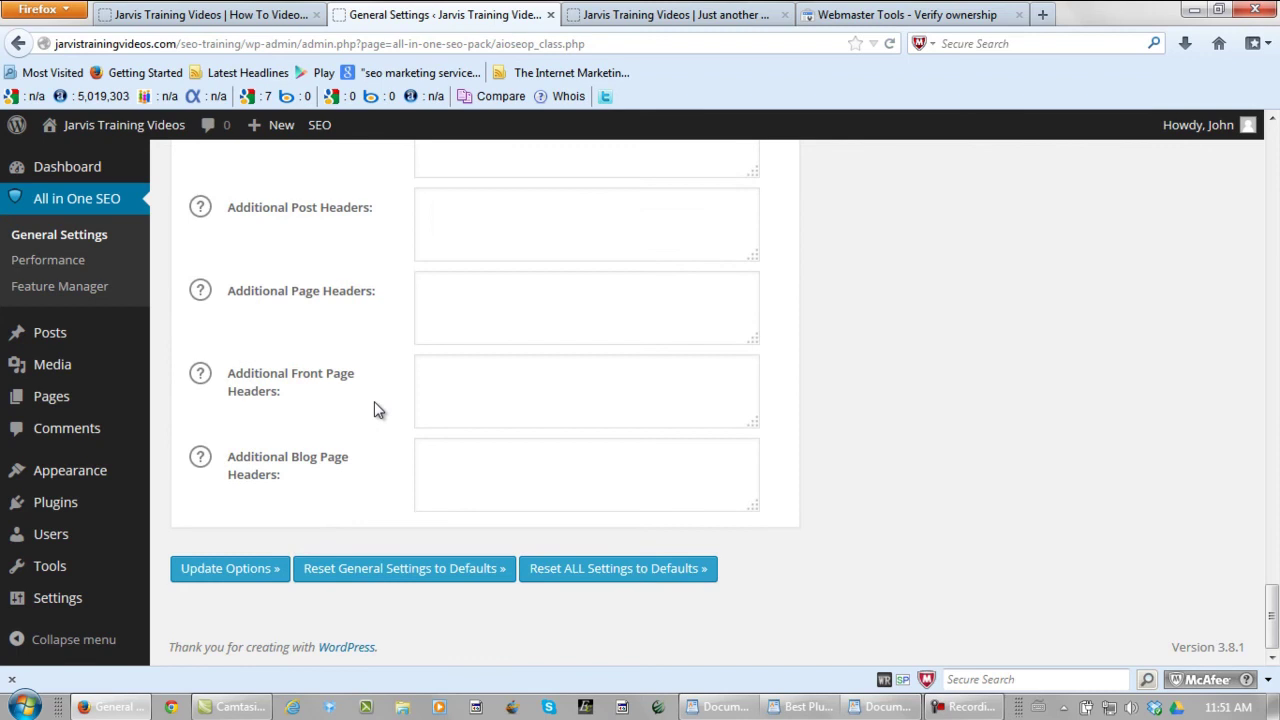
{"action": "left_click", "coordinate": [244, 572]}
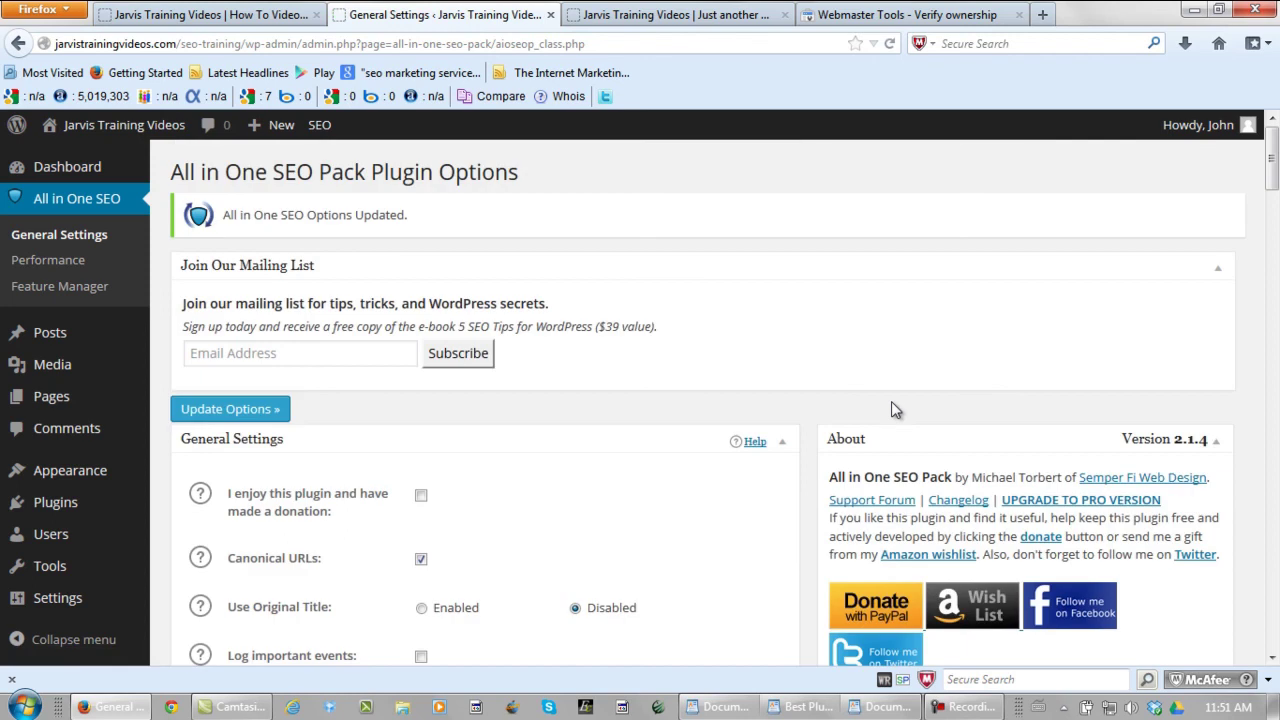
- Verify jarvistrainingvideos.com/seo-training/ in Webmaster Tools using the HTML tag method
{"action": "left_click", "coordinate": [893, 19]}
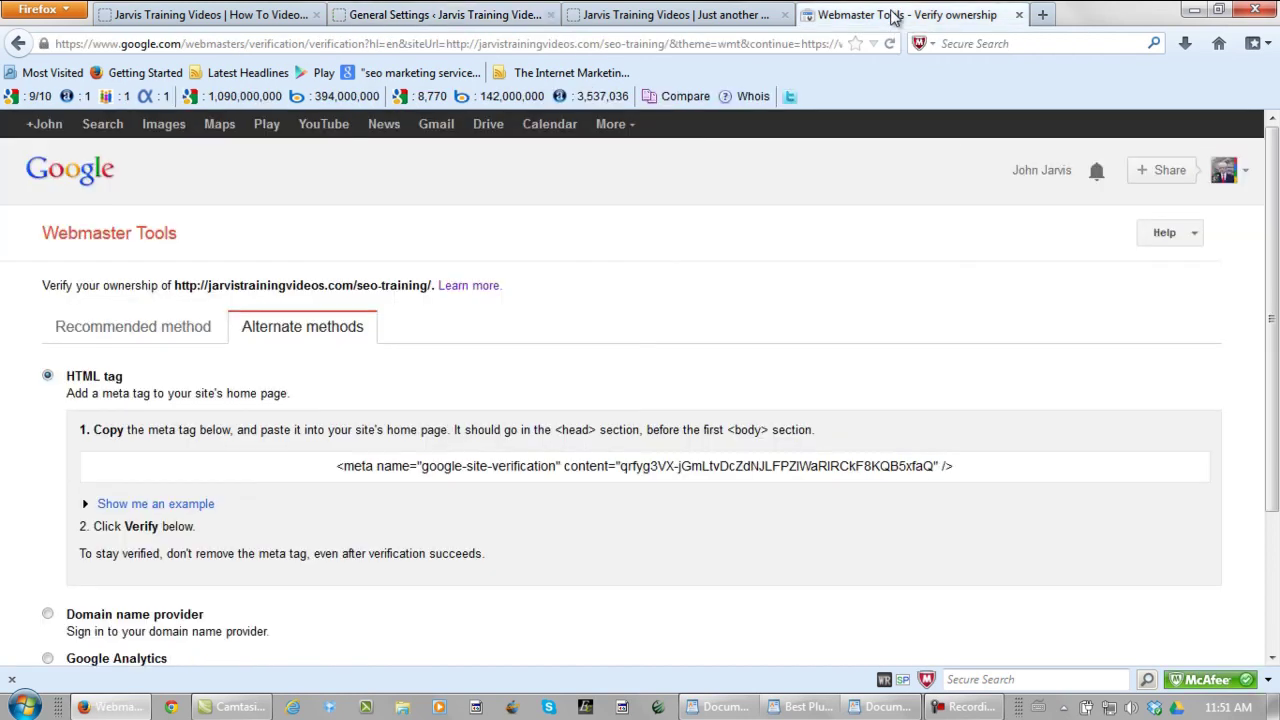
{"action": "scroll", "coordinate": [433, 524], "scroll_direction": "down", "scroll_amount": 3}
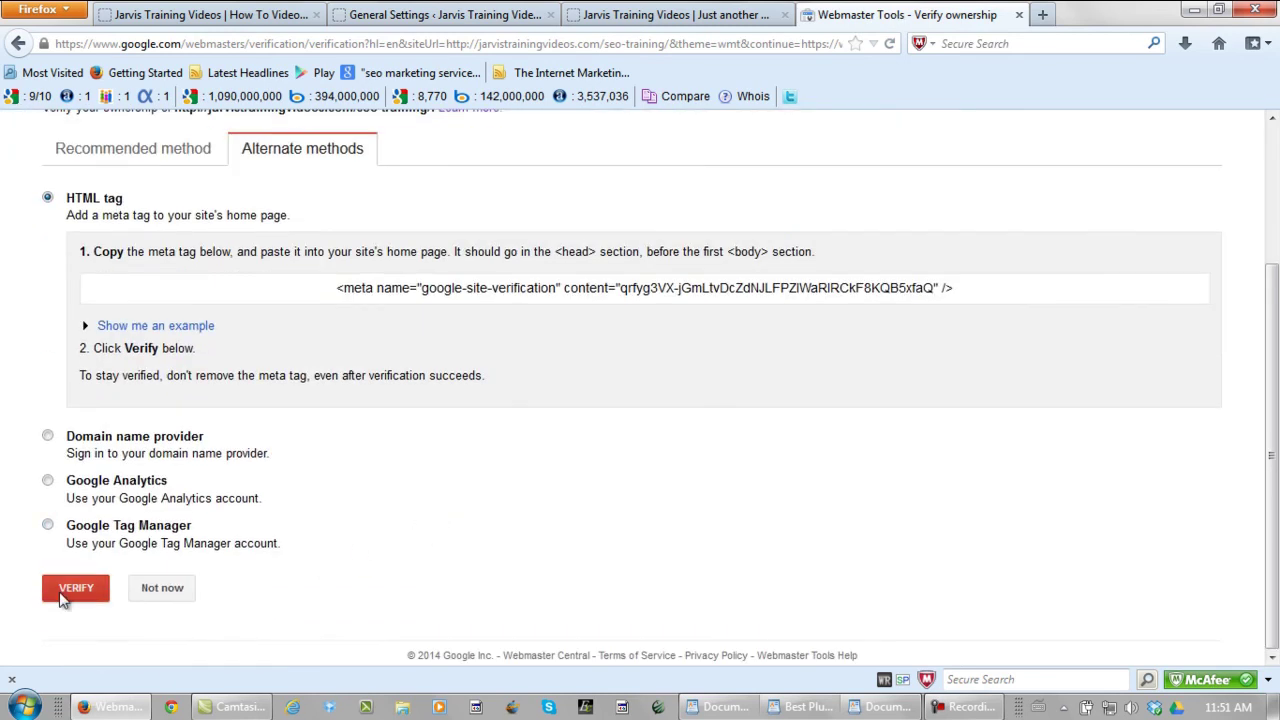
{"action": "left_click", "coordinate": [66, 591]}
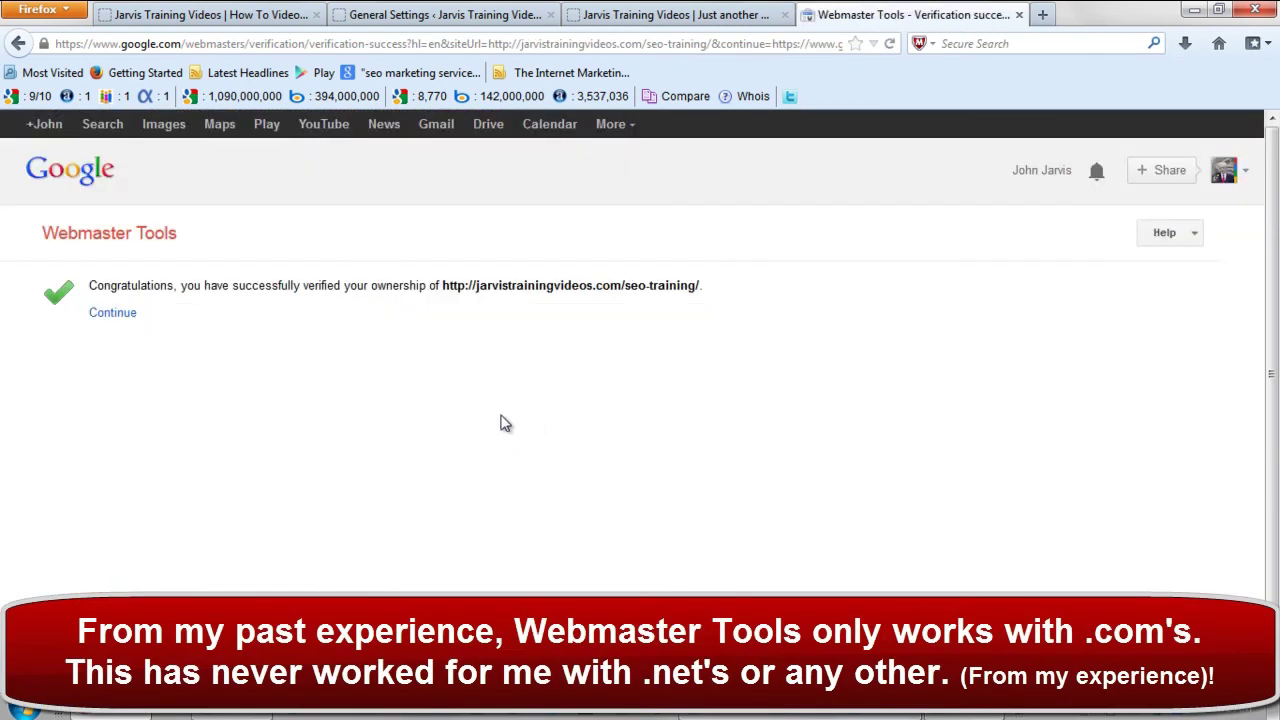
- Check the Webmaster Verification section shows the saved Google code, with Bing and Pinterest empty
{"action": "left_click", "coordinate": [486, 15]}
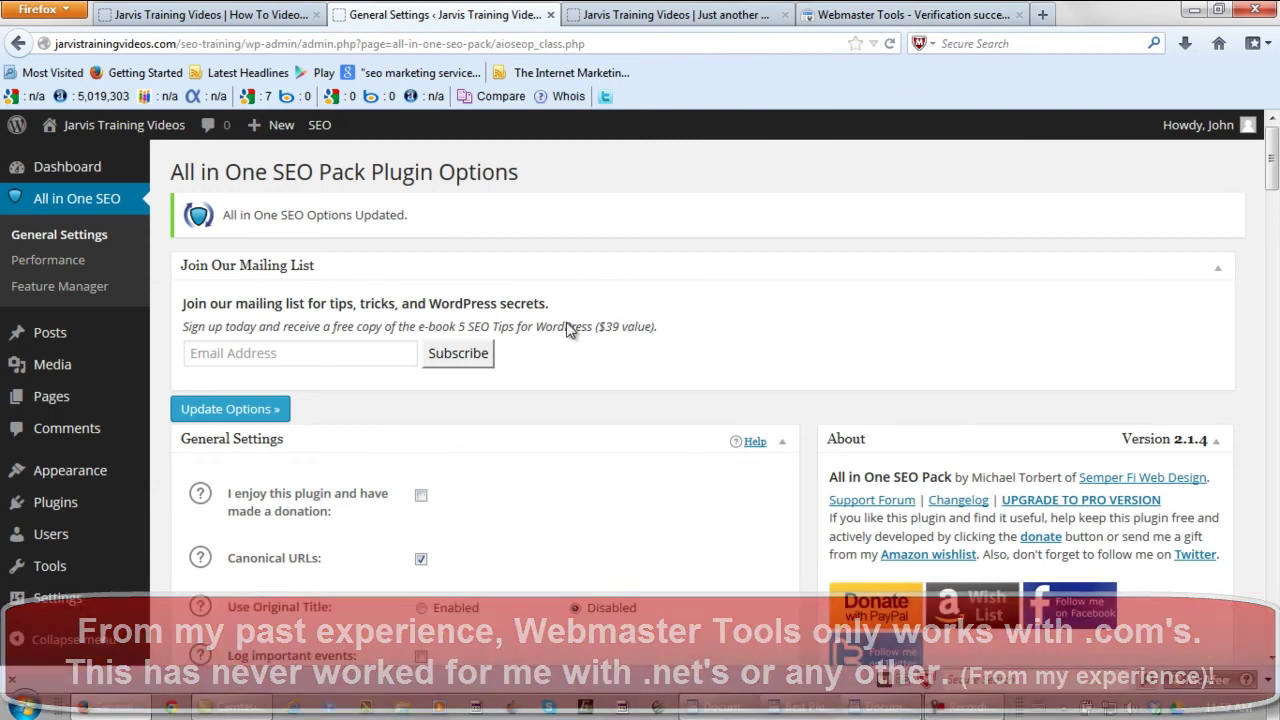
{"action": "scroll", "coordinate": [568, 330], "scroll_direction": "down", "scroll_amount": 2}
{"action": "scroll", "coordinate": [567, 330], "scroll_direction": "down", "scroll_amount": 4}
{"action": "scroll", "coordinate": [567, 330], "scroll_direction": "down", "scroll_amount": 3}
{"action": "scroll", "coordinate": [567, 330], "scroll_direction": "down", "scroll_amount": 3}
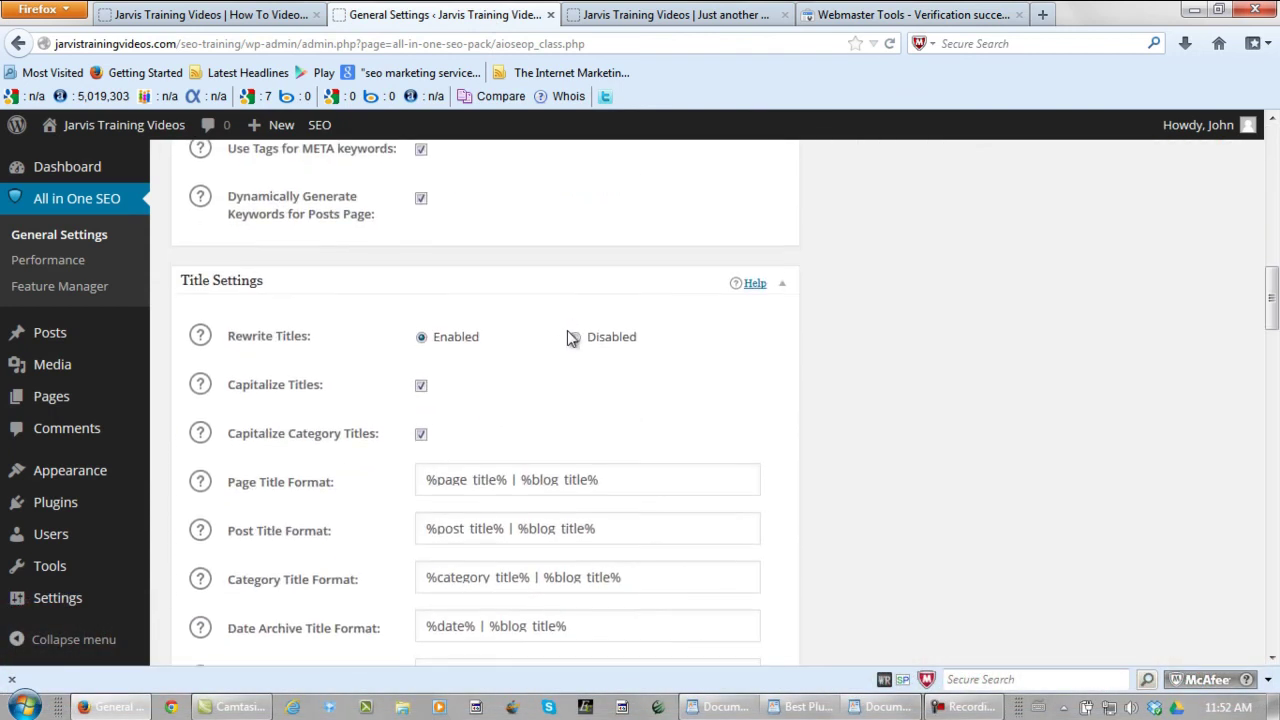
{"action": "scroll", "coordinate": [567, 330], "scroll_direction": "down", "scroll_amount": 4}
{"action": "scroll", "coordinate": [567, 337], "scroll_direction": "down", "scroll_amount": 3}
{"action": "scroll", "coordinate": [567, 337], "scroll_direction": "down", "scroll_amount": 4}
{"action": "scroll", "coordinate": [567, 337], "scroll_direction": "down", "scroll_amount": 1}
{"action": "left_click", "coordinate": [457, 334]}
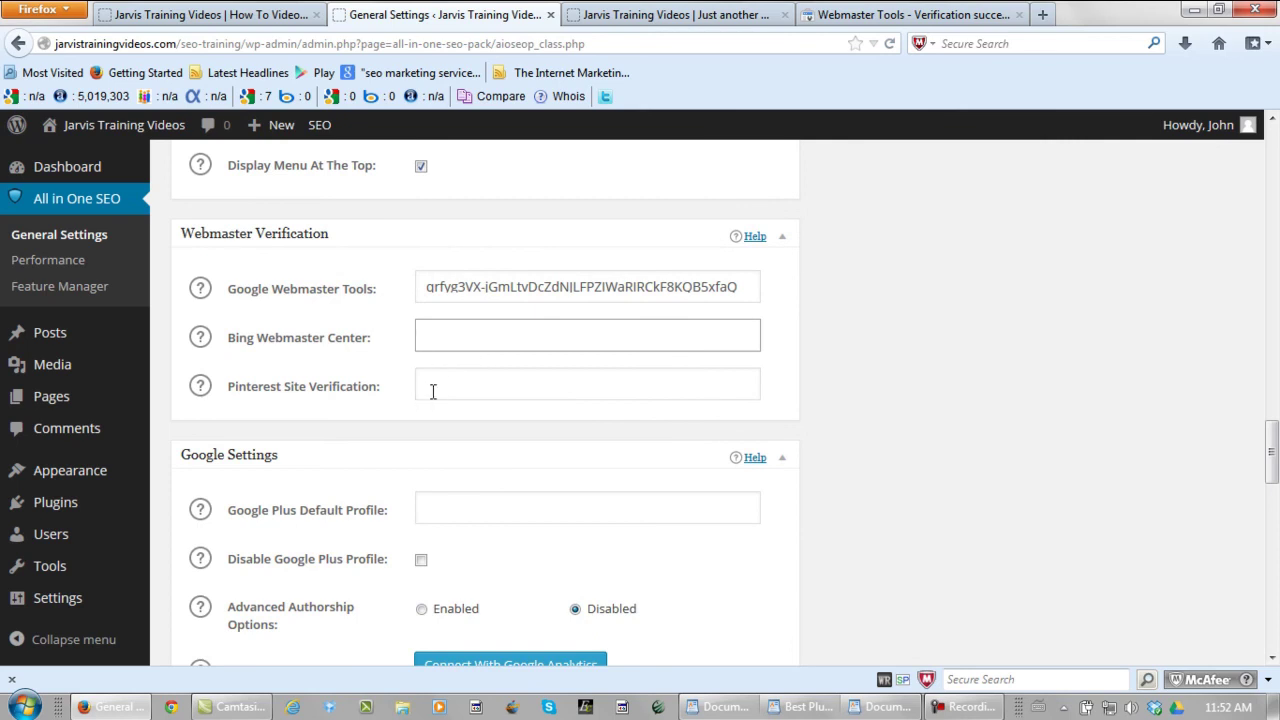
{"action": "left_click", "coordinate": [442, 385]}
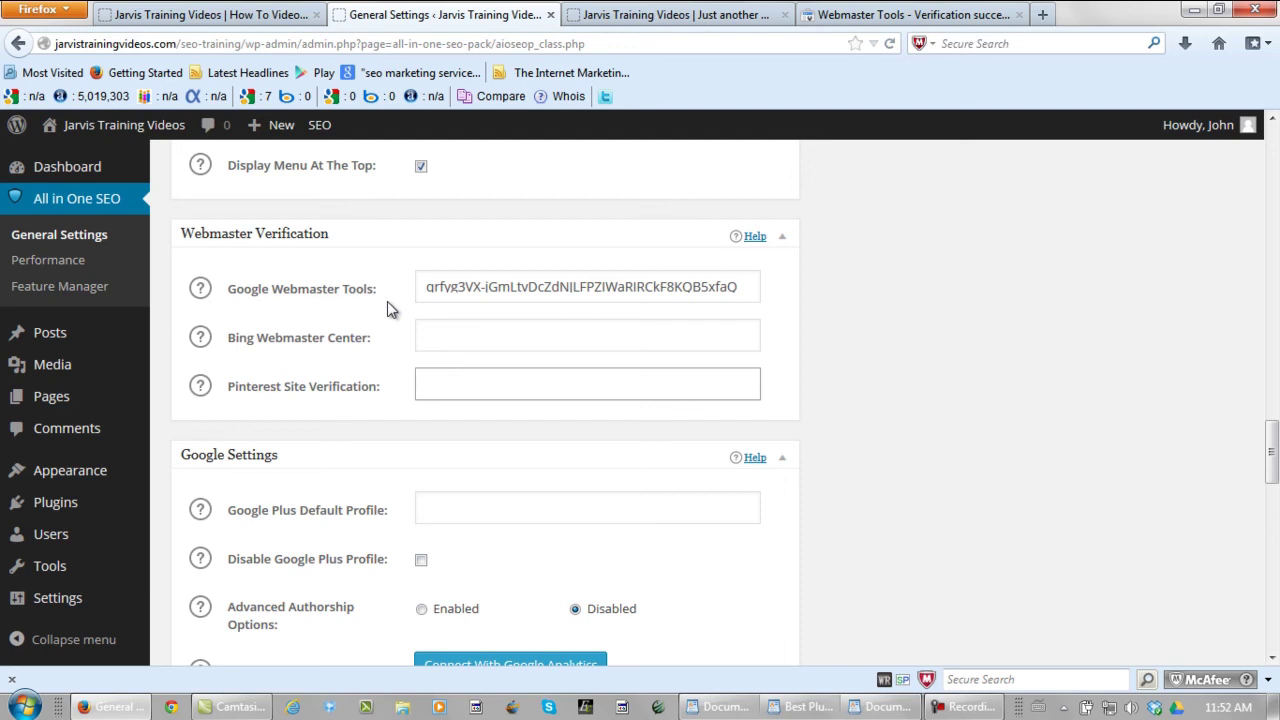
- Reload the live site to see the 'Search Engine Optimization Training…' title, then return to SEO settings
{"action": "left_click", "coordinate": [634, 15]}
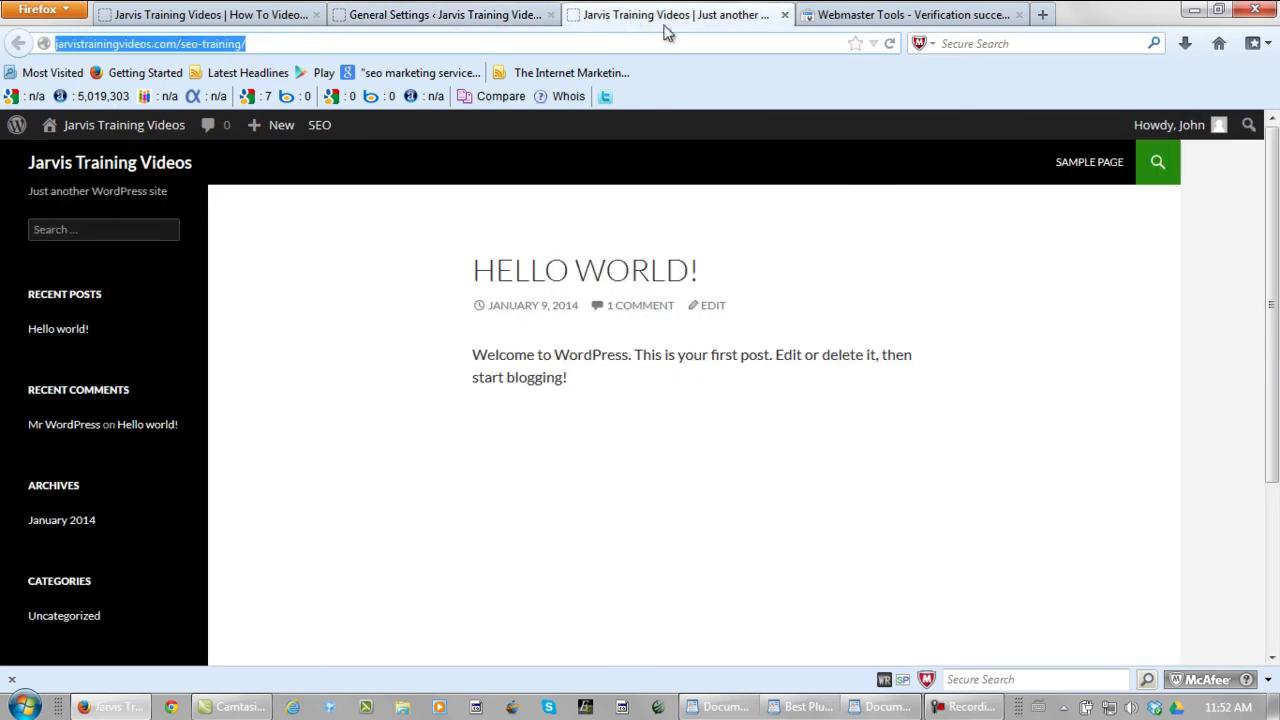
{"action": "left_click", "coordinate": [890, 43]}
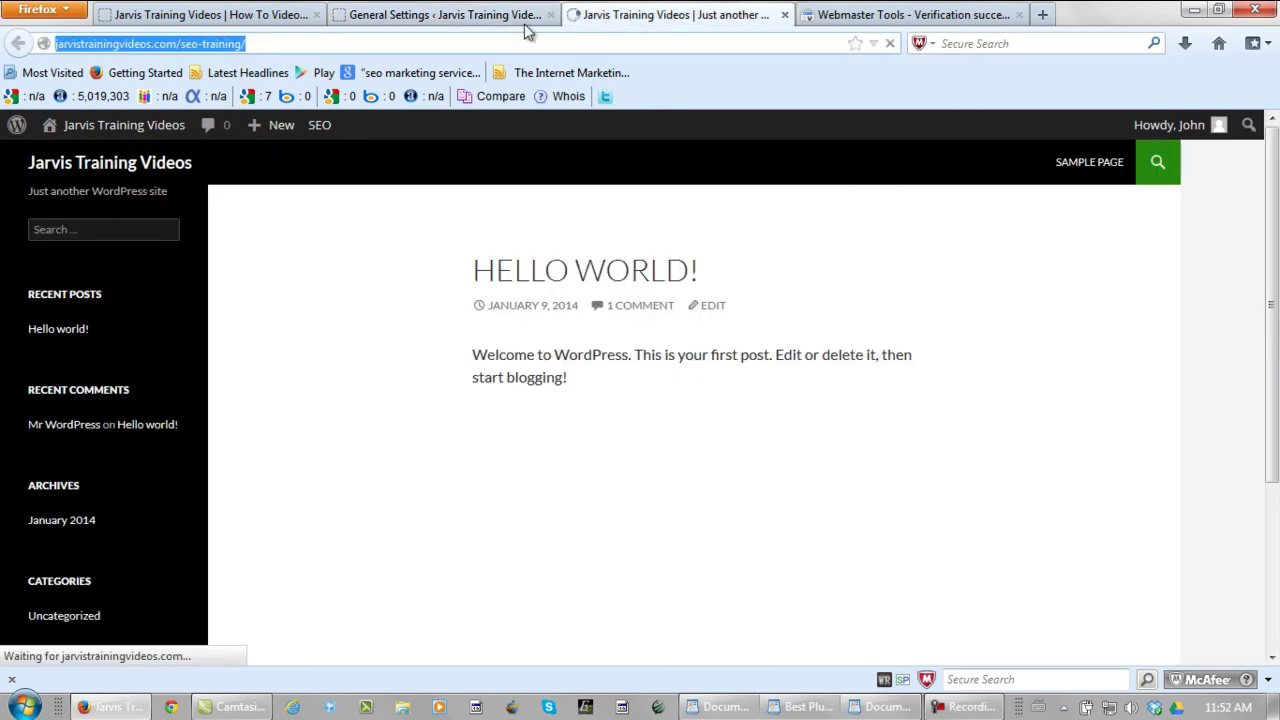
{"action": "left_click", "coordinate": [430, 15]}
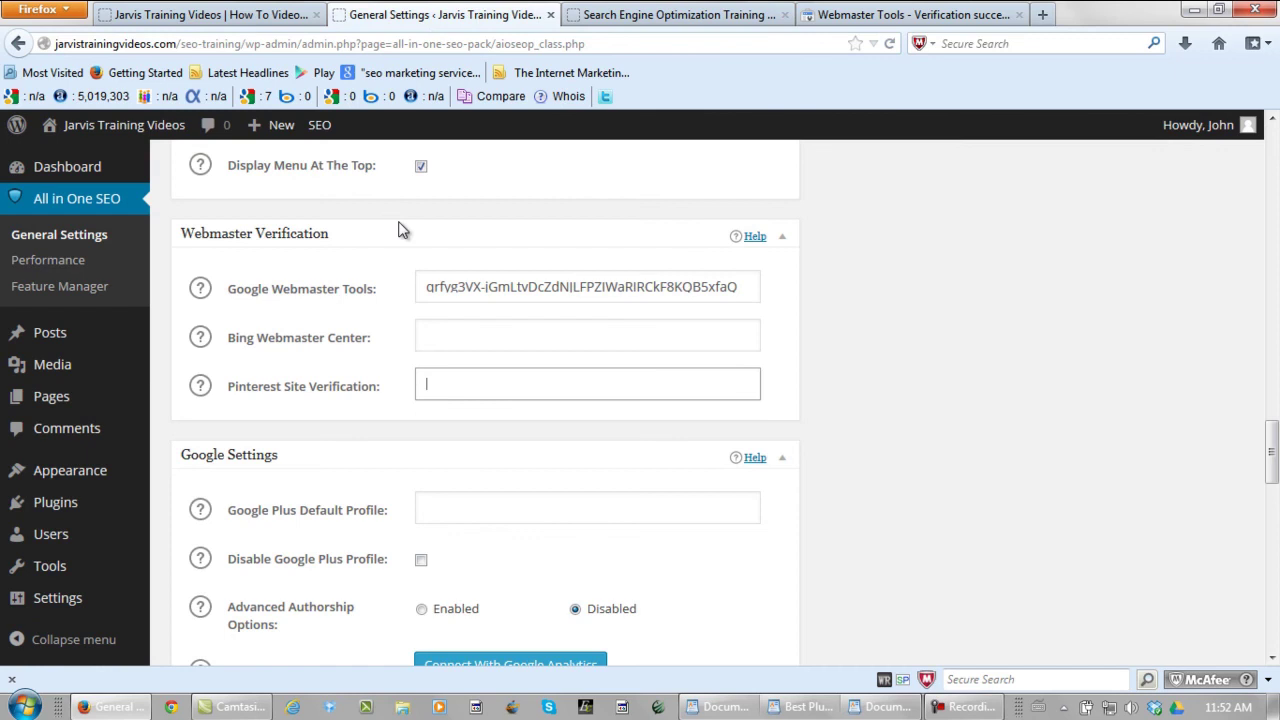